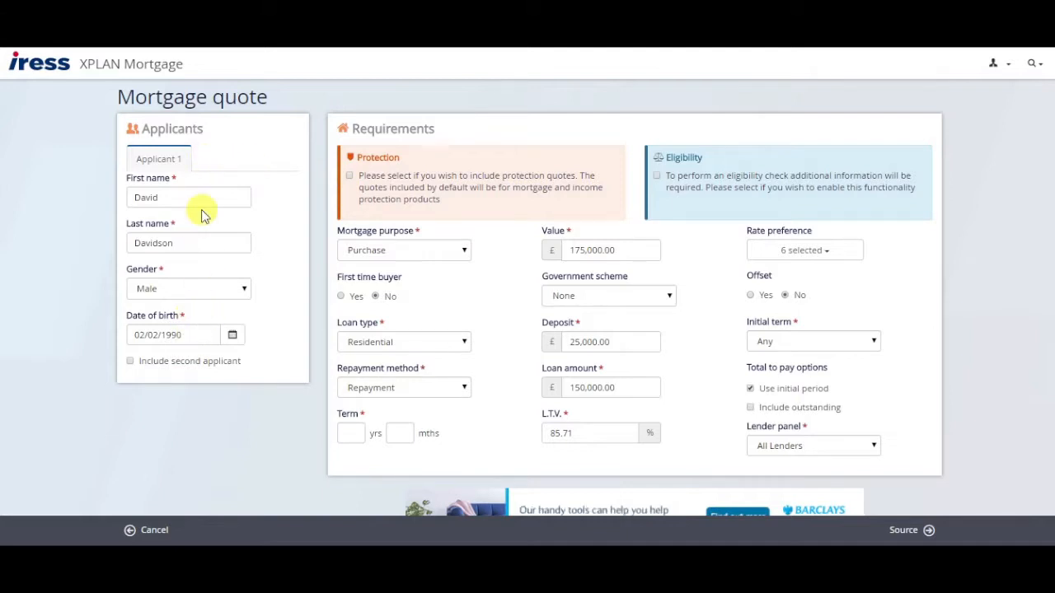
Open the mortgage purpose list on the quote form.
click(445, 252)
Make it a Capital Raising remortgage with Nationwide Building Society as the existing provider.
click(402, 294)
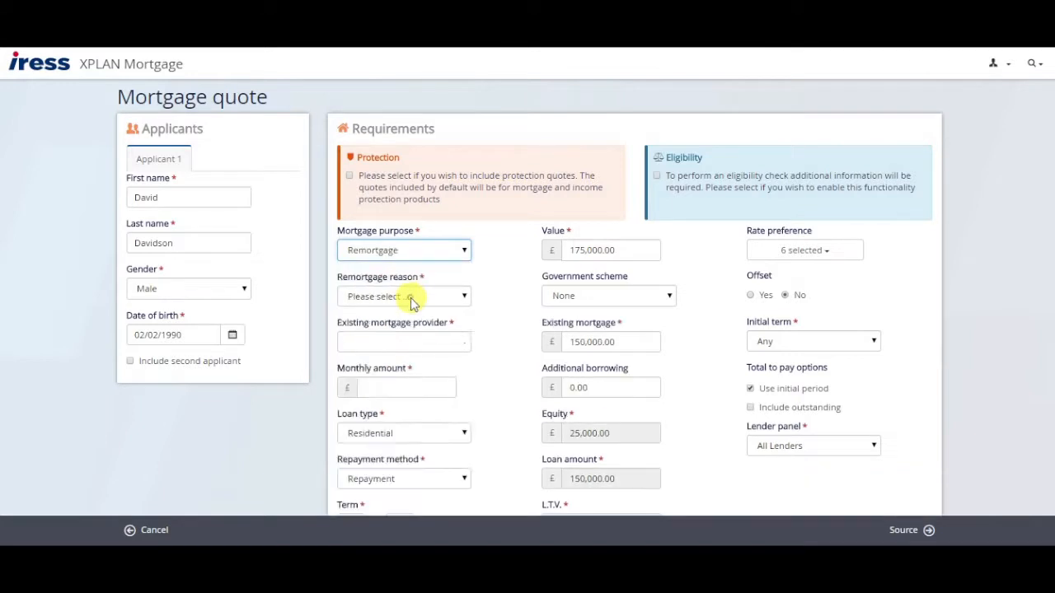
click(404, 296)
click(400, 339)
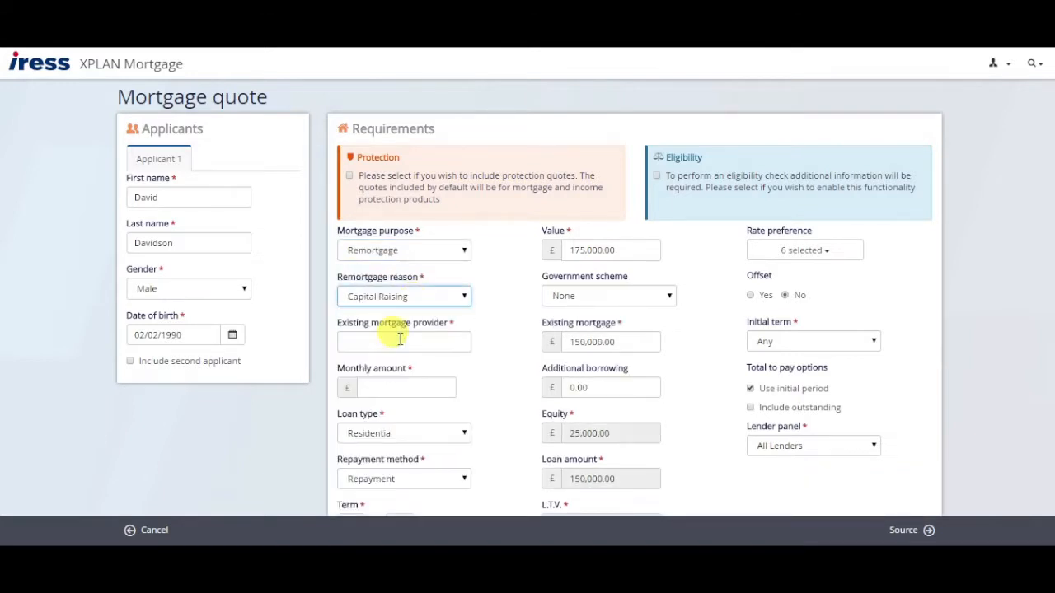
click(398, 339)
text(natio)
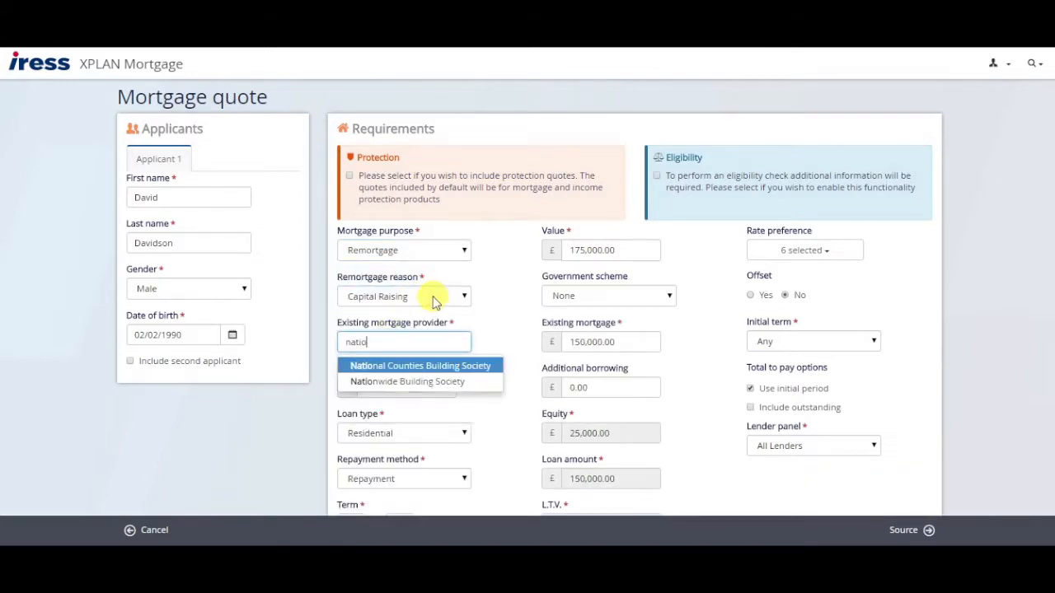
text(n)
key(Down)
key(Return)
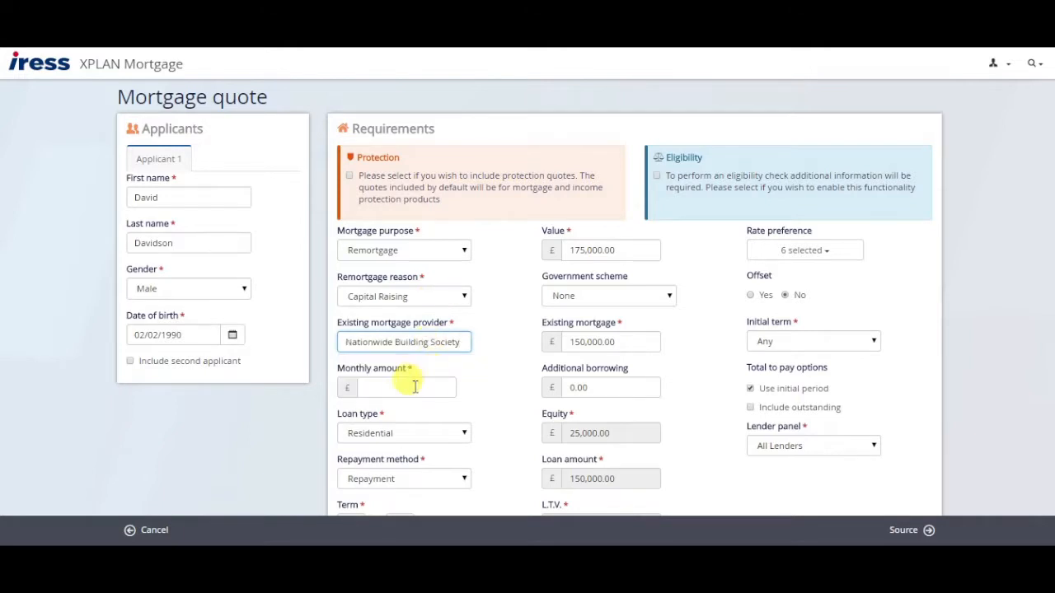
Enter a £500.00 existing monthly payment and a 15-year mortgage term.
click(413, 384)
text(500.00)
scroll(478, 361, down, 1)
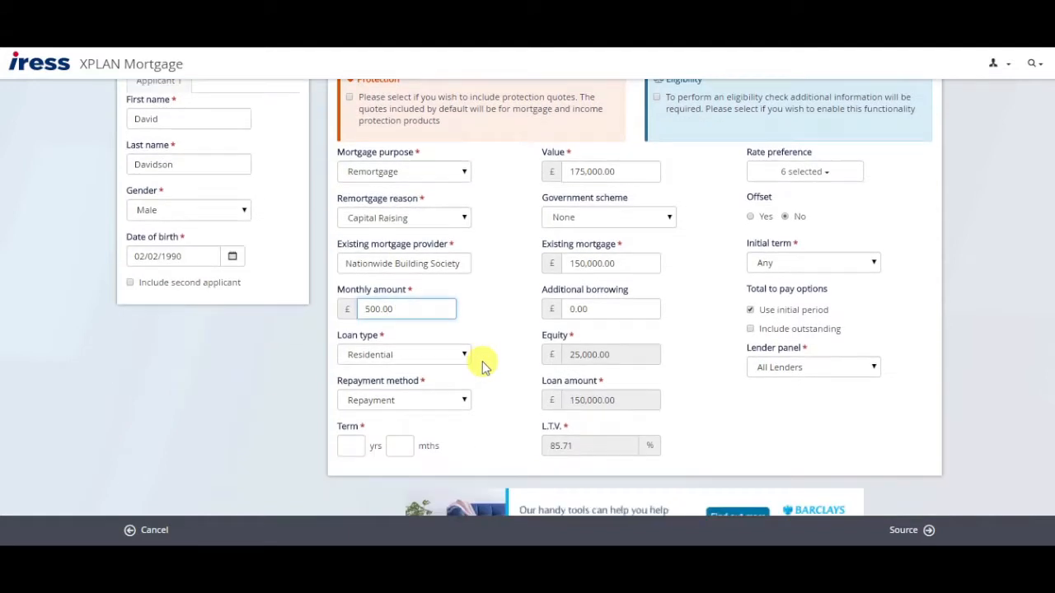
click(349, 445)
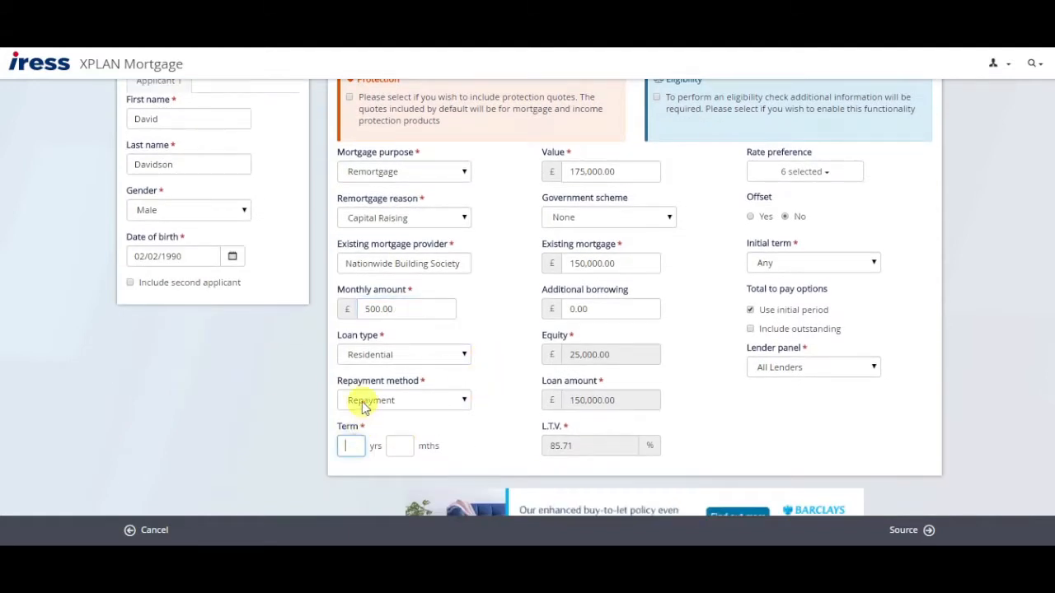
text(15)
key(Tab)
click(497, 281)
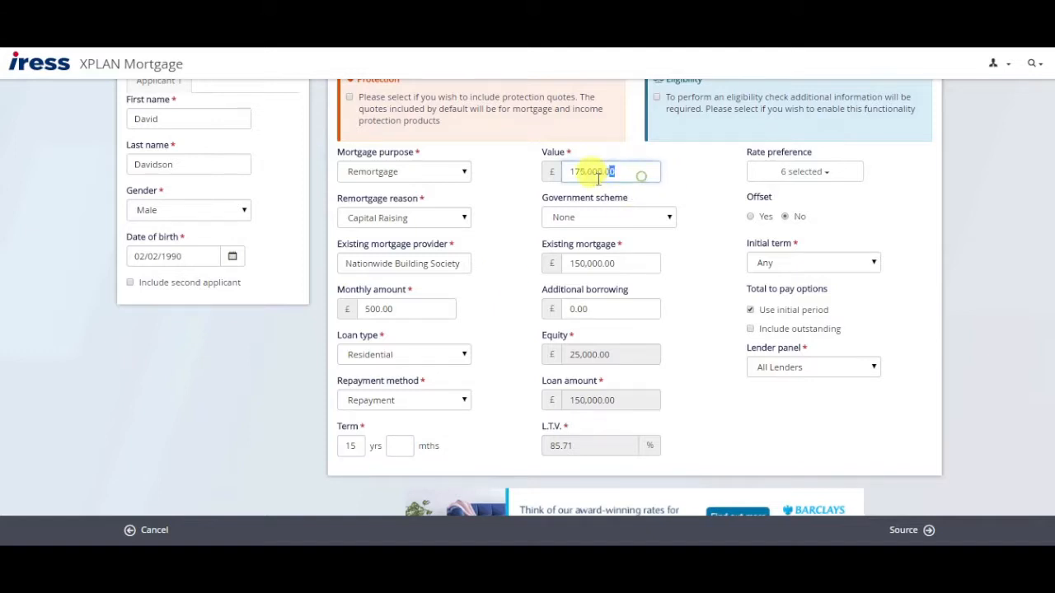
Set the property value to £200,000 and the existing mortgage to £80,000.
drag(635, 174, 517, 197)
text(2)
key(Tab)
key(Tab)
text(80,000)
key(Tab)
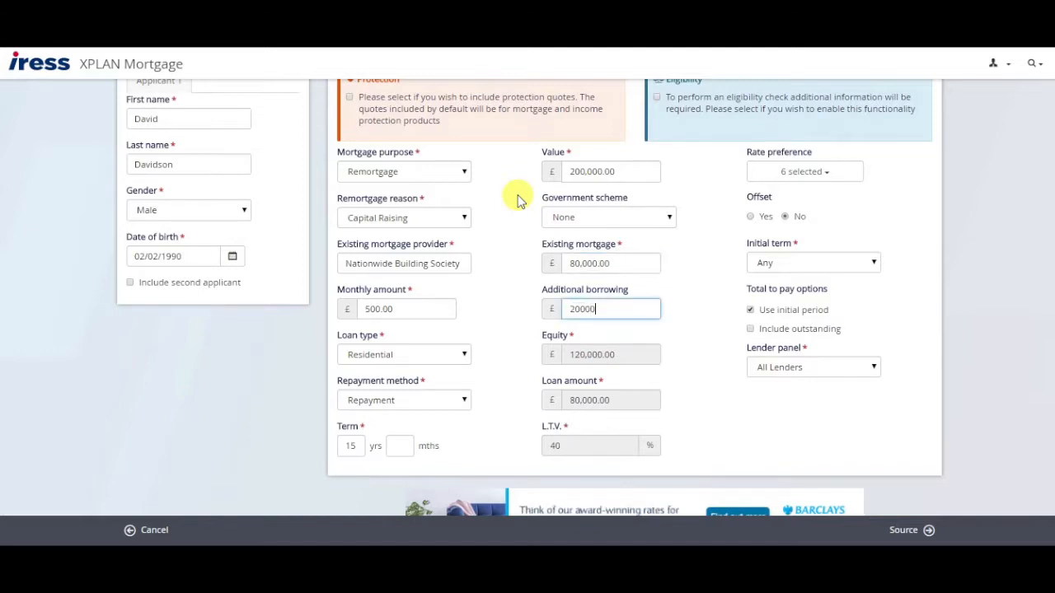
key(Tab)
Restrict the rate preference to Fixed with a 2 Years initial term.
click(789, 172)
click(783, 196)
click(778, 205)
click(920, 202)
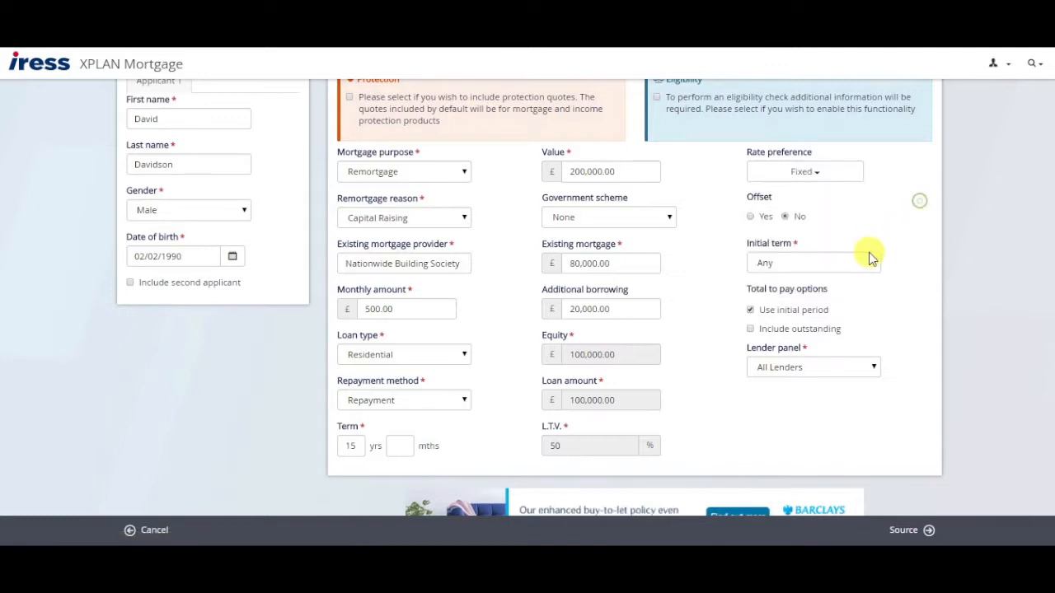
click(865, 262)
click(789, 317)
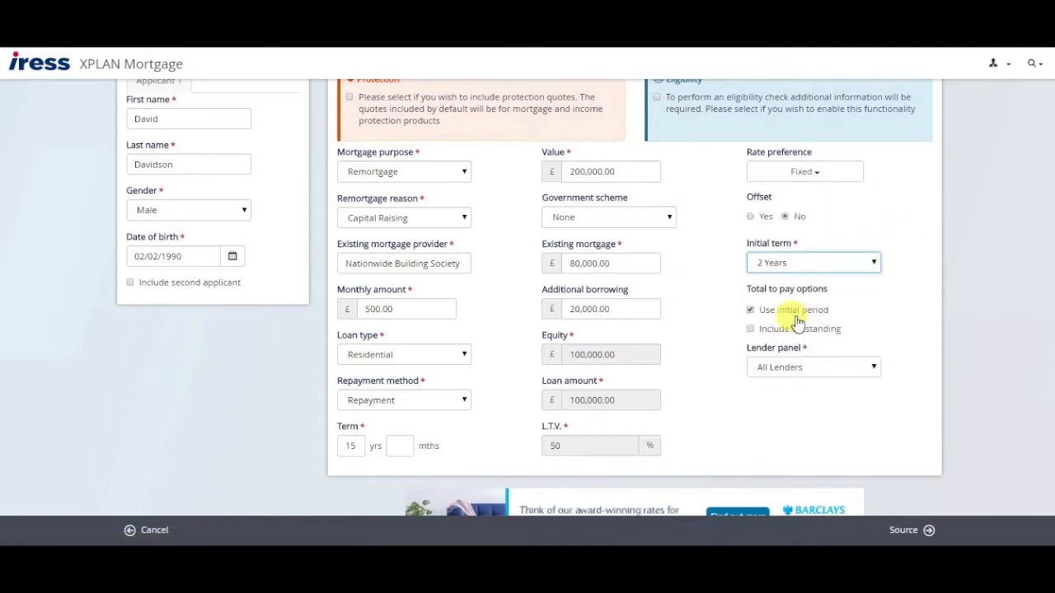
Total costs over a custom 2-year period and source matching products.
click(771, 348)
text(2)
scroll(948, 263, up, 1)
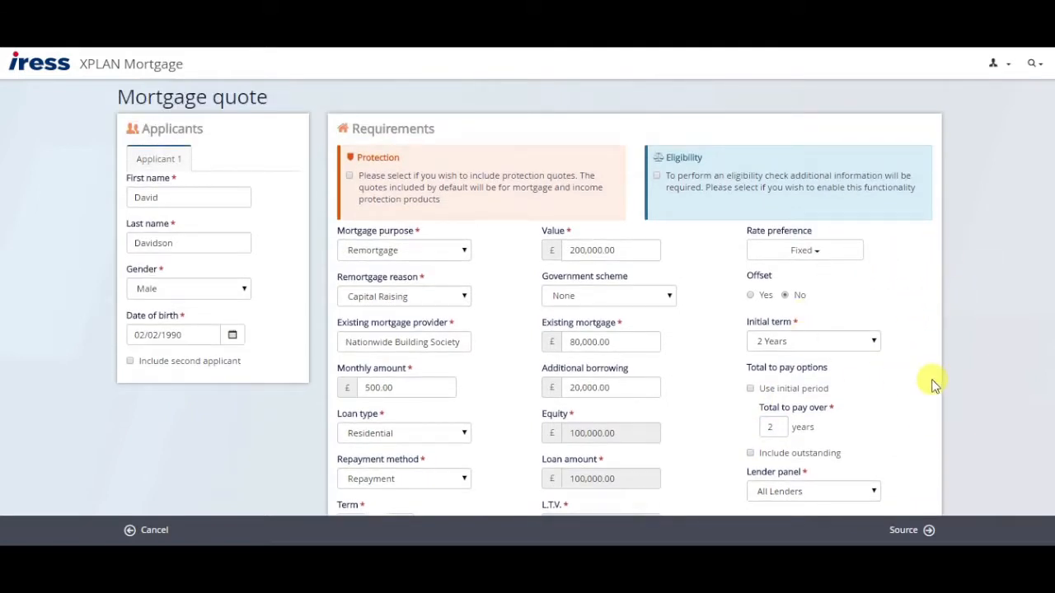
scroll(934, 383, down, 1)
scroll(933, 383, down, 2)
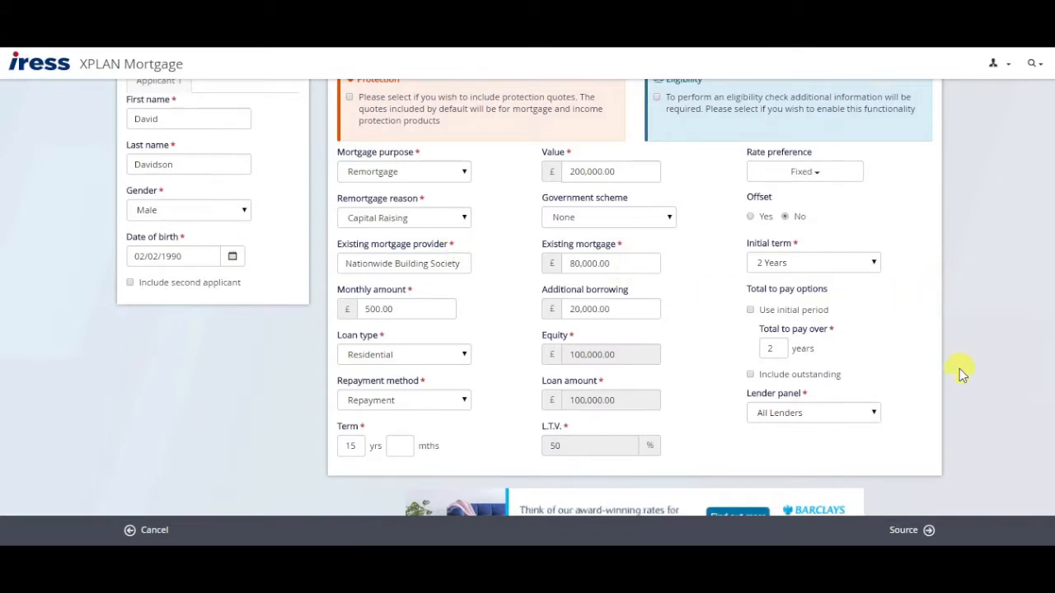
click(912, 532)
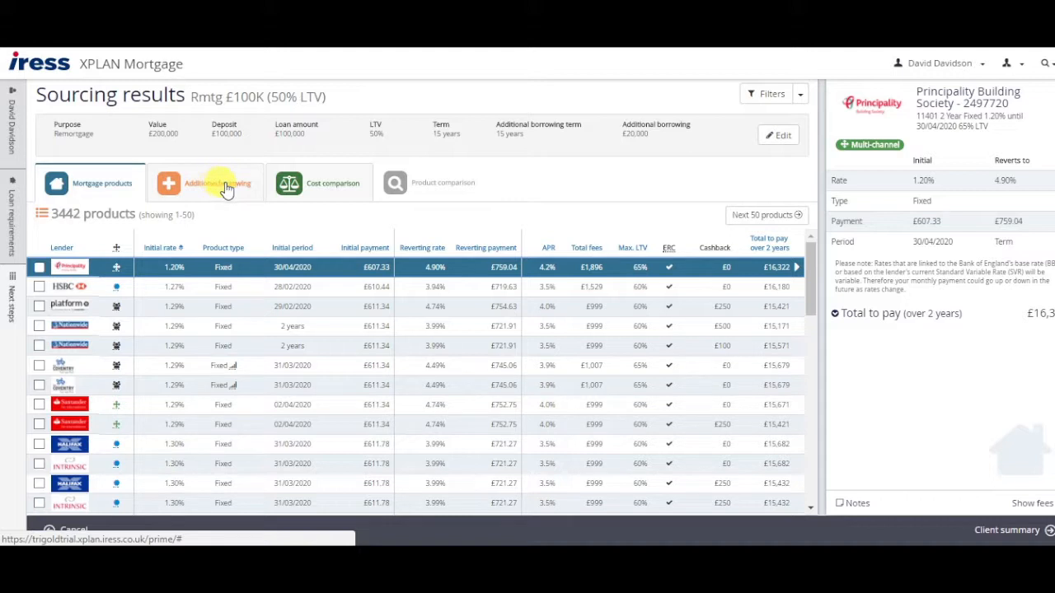
Sort by 2-year total to pay and compare the Intrinsic, Nationwide and Santander fixed deals.
click(781, 241)
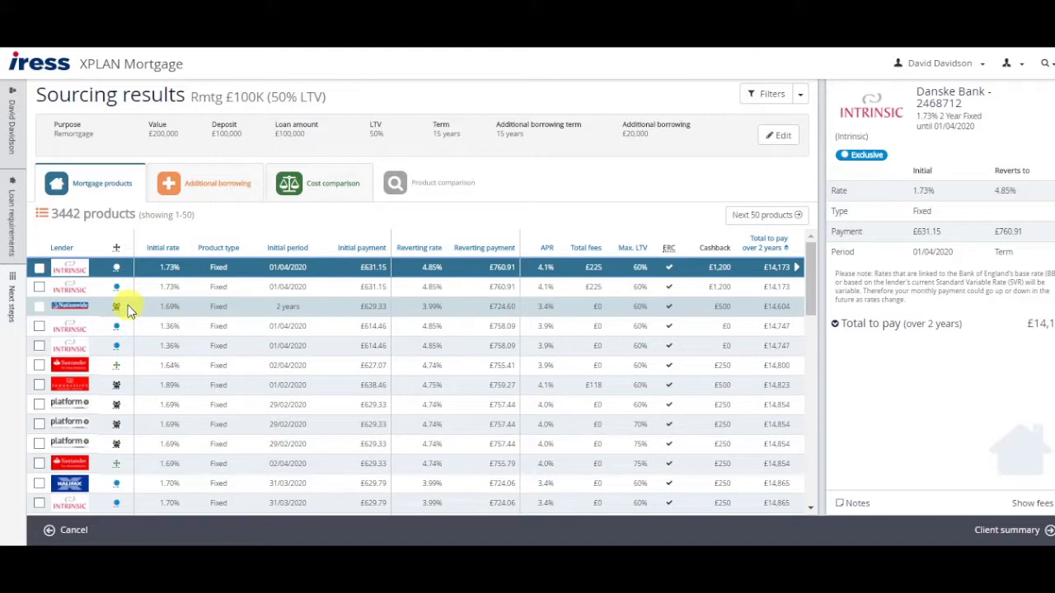
click(39, 286)
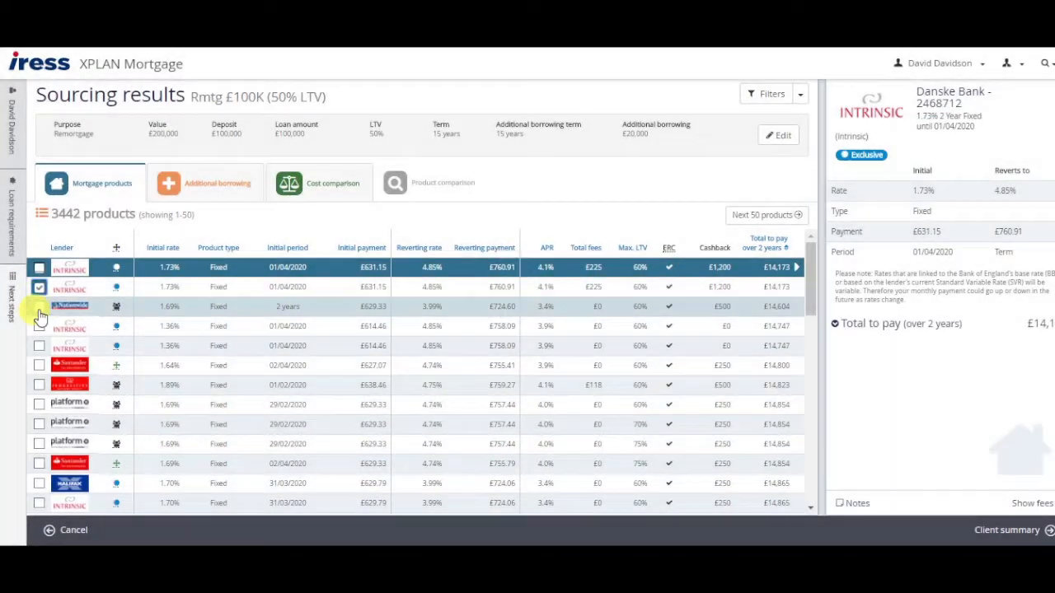
click(39, 307)
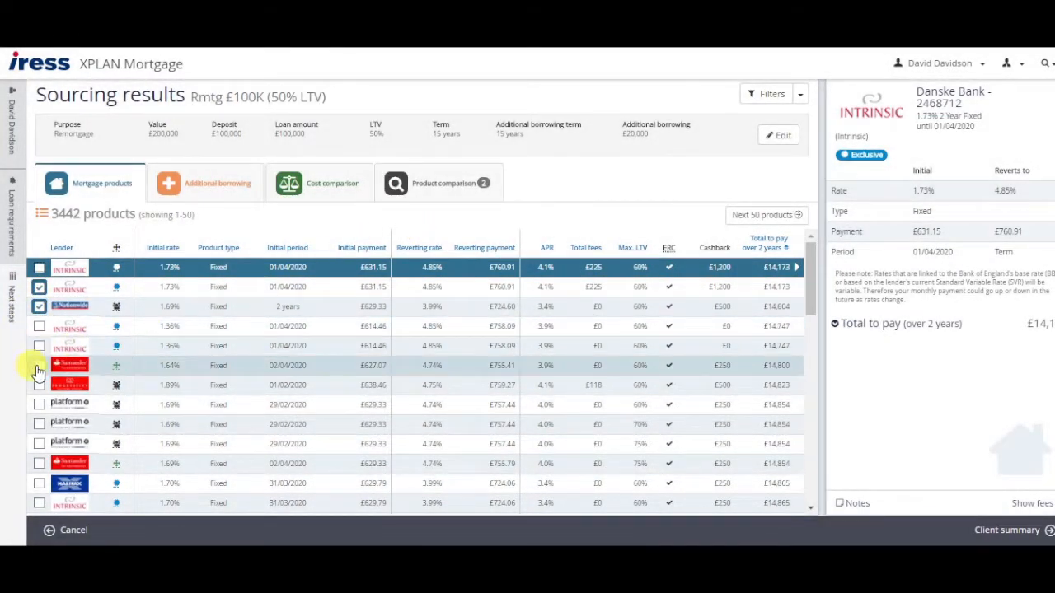
click(39, 365)
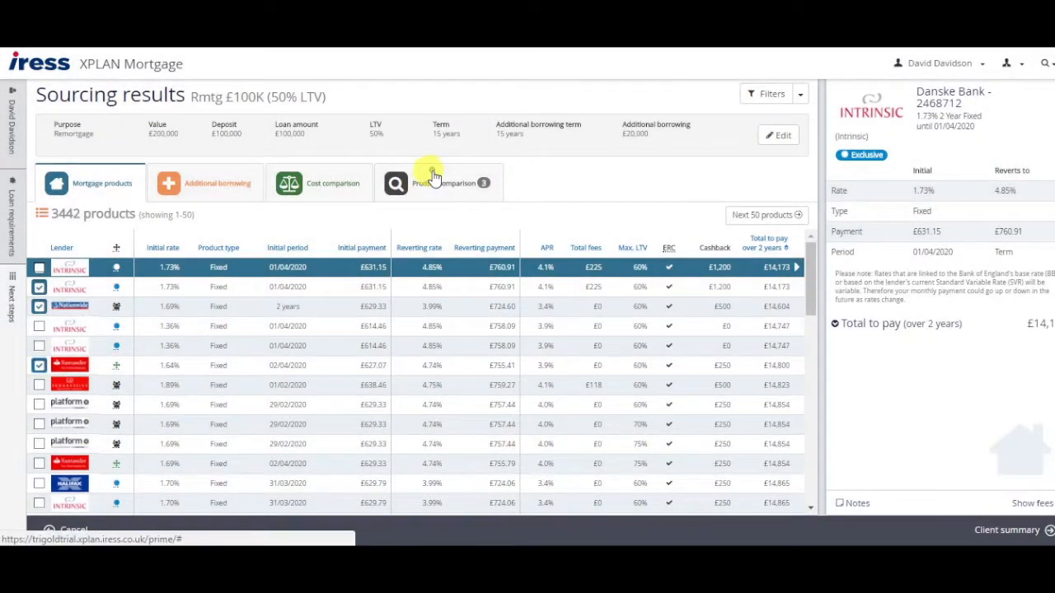
click(483, 183)
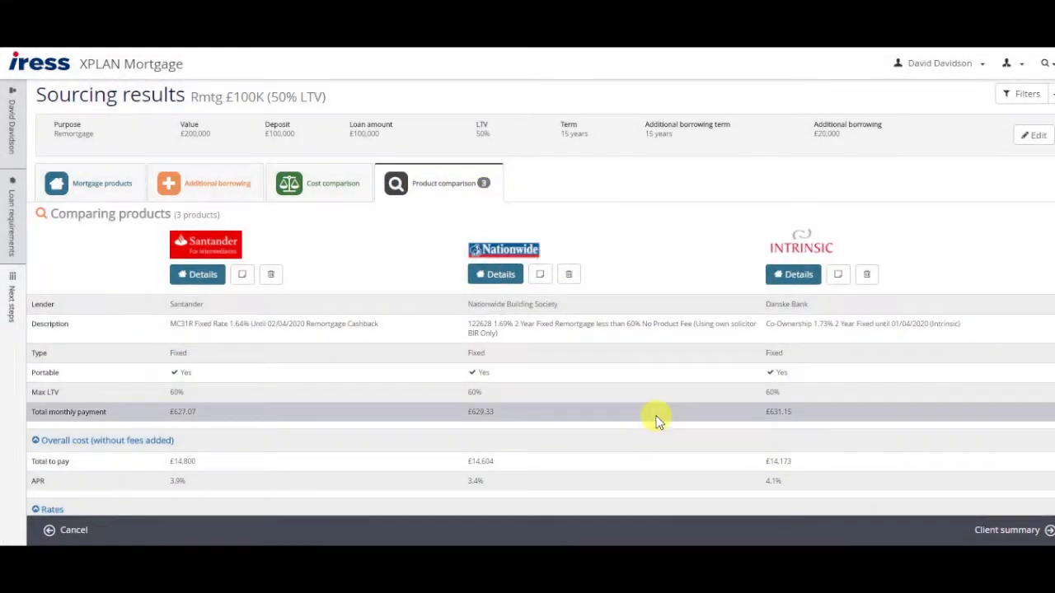
Drop Intrinsic and Santander from the comparison, keeping only Nationwide's 1.69% 2-year fixed deal.
click(866, 274)
click(270, 268)
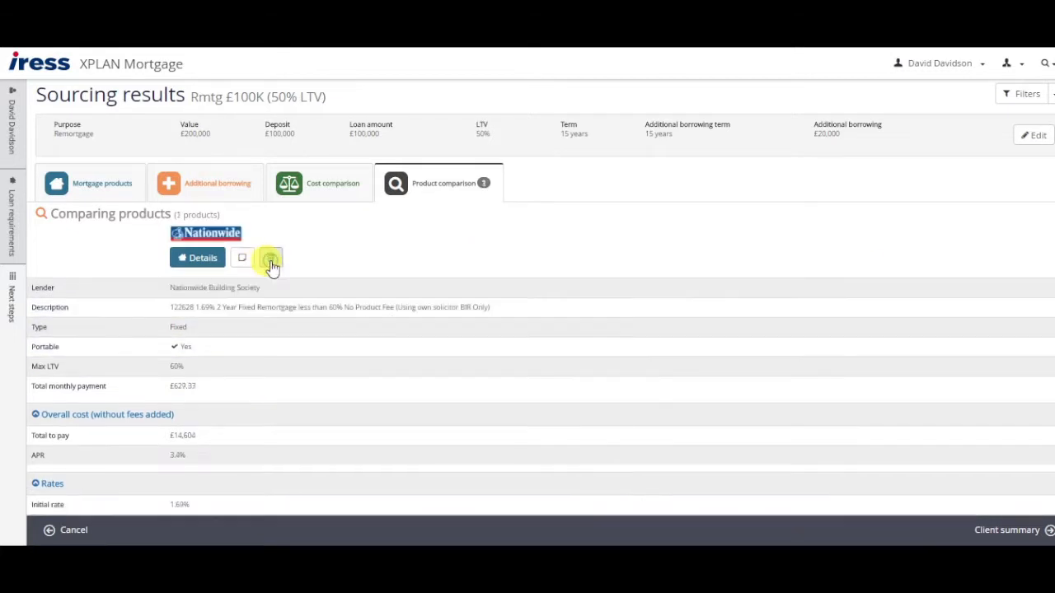
click(94, 185)
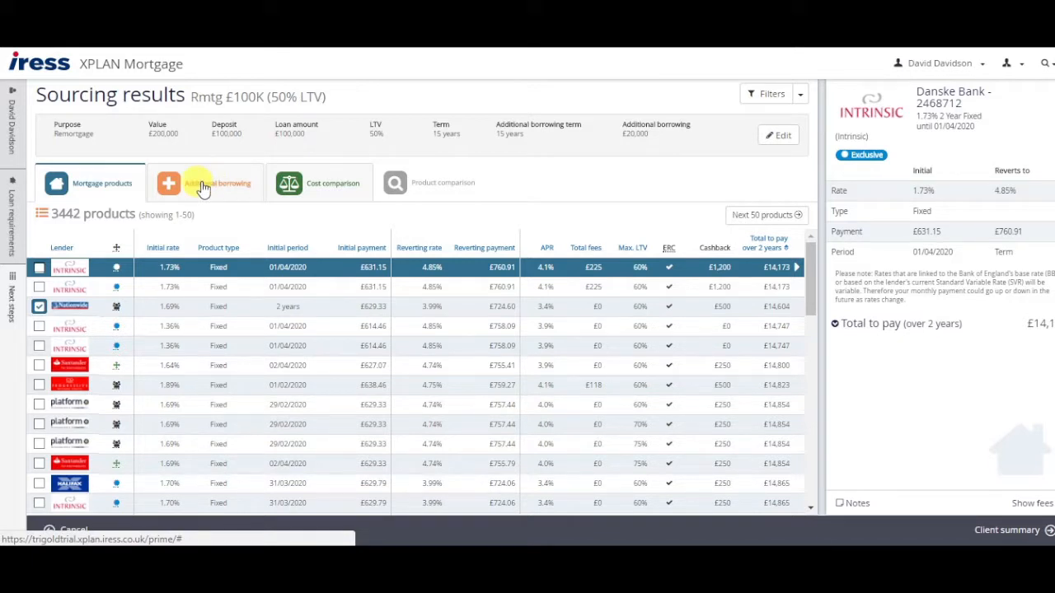
Sort the 222 additional borrowing products by total to pay and tick Prestige's 4.90% fixed deal.
click(202, 186)
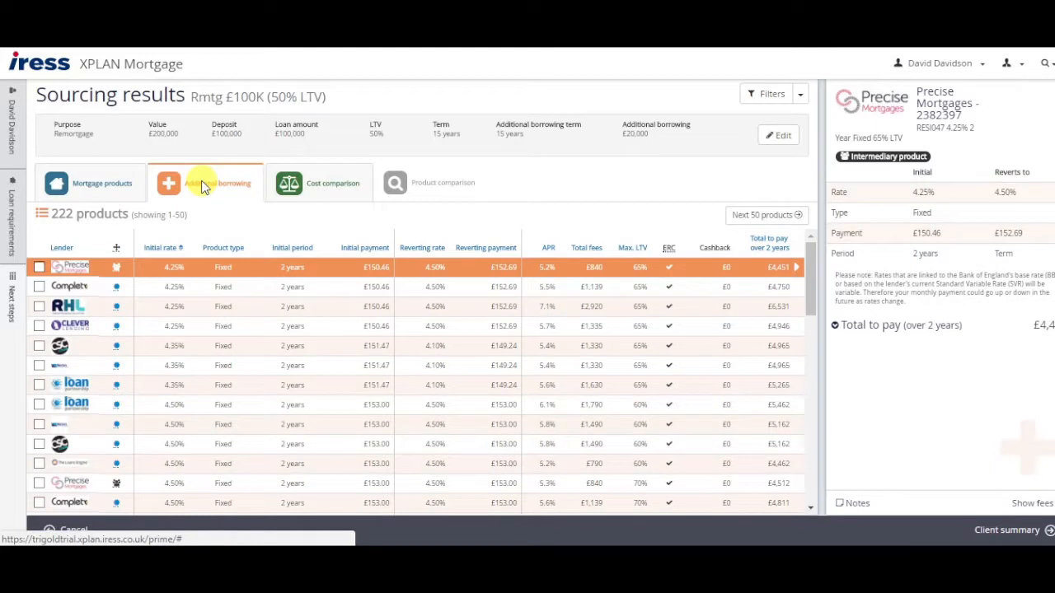
click(784, 244)
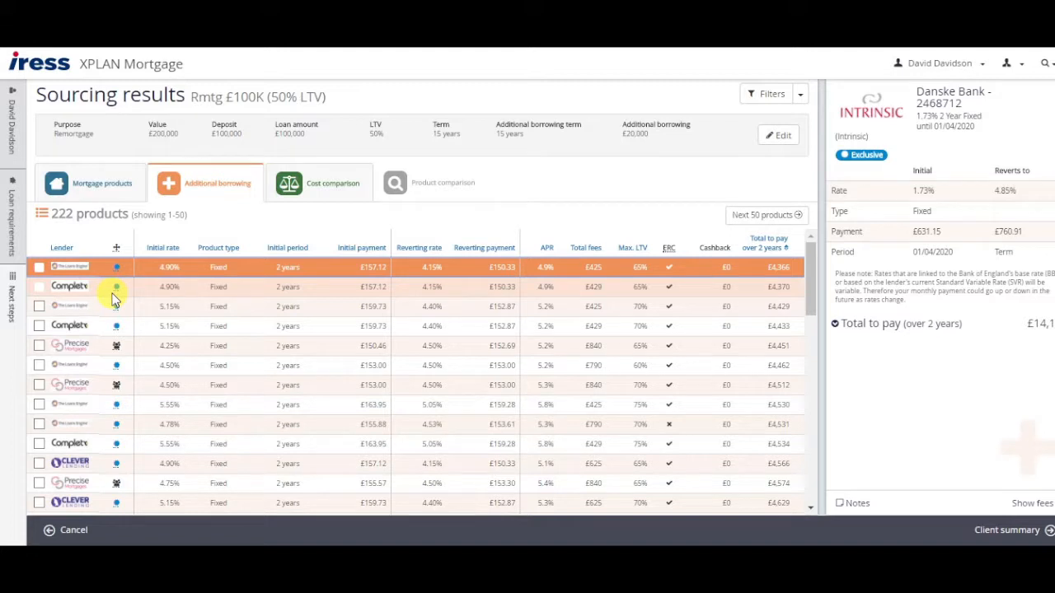
click(39, 268)
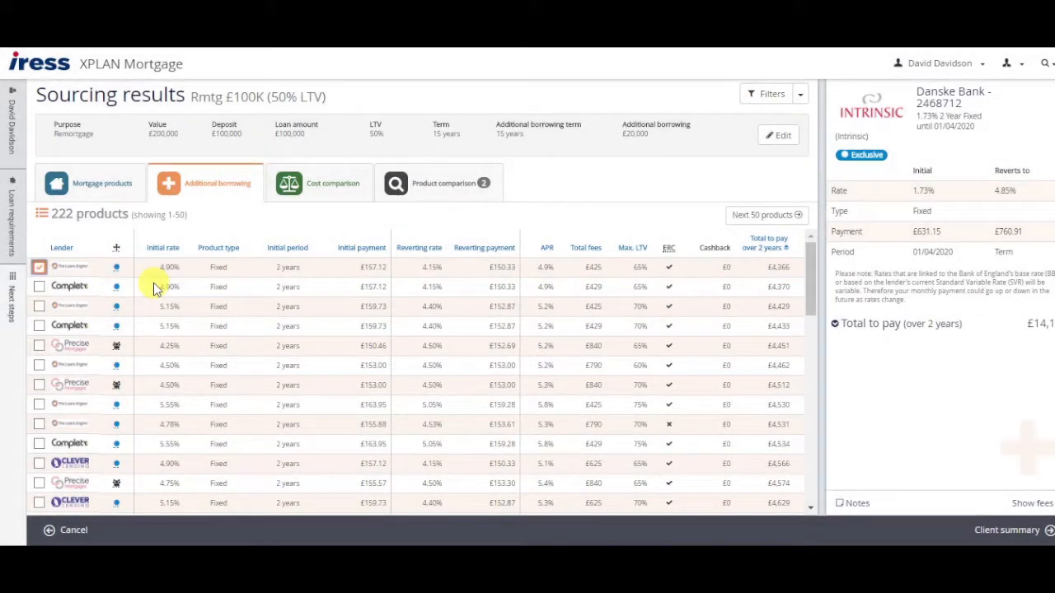
click(210, 274)
click(235, 270)
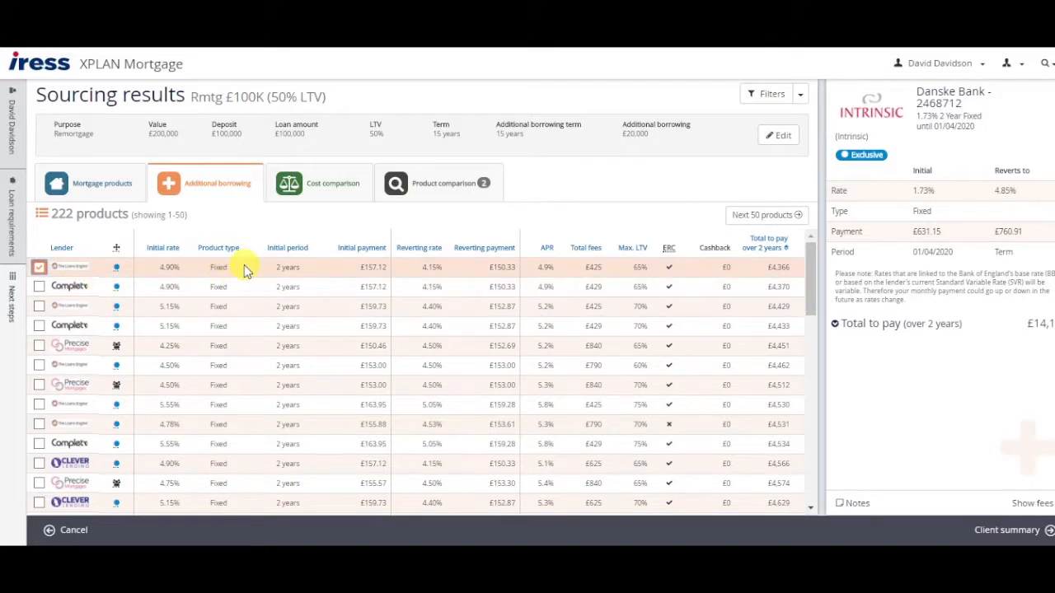
click(245, 270)
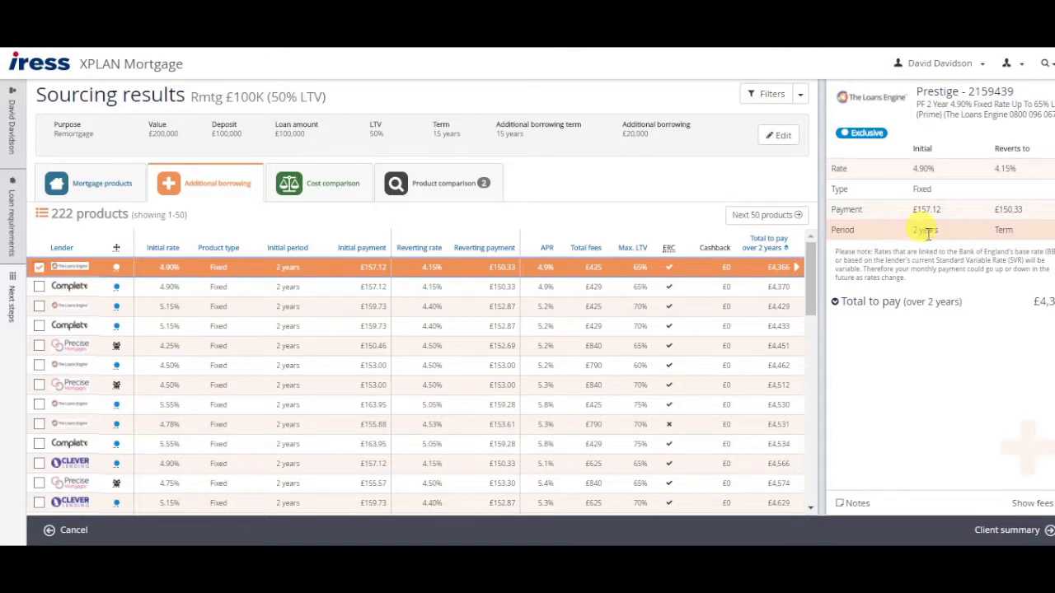
Check the £629.33 payment and £657.12 borrowing total in Cost comparison, then return to the client summary.
click(327, 186)
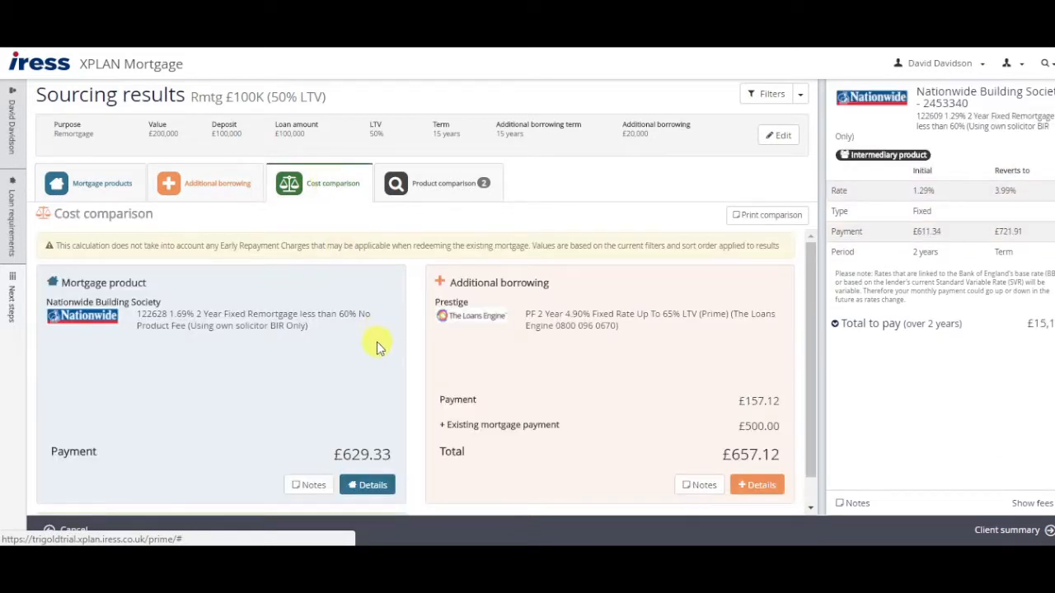
scroll(445, 362, down, 1)
drag(52, 251, 163, 259)
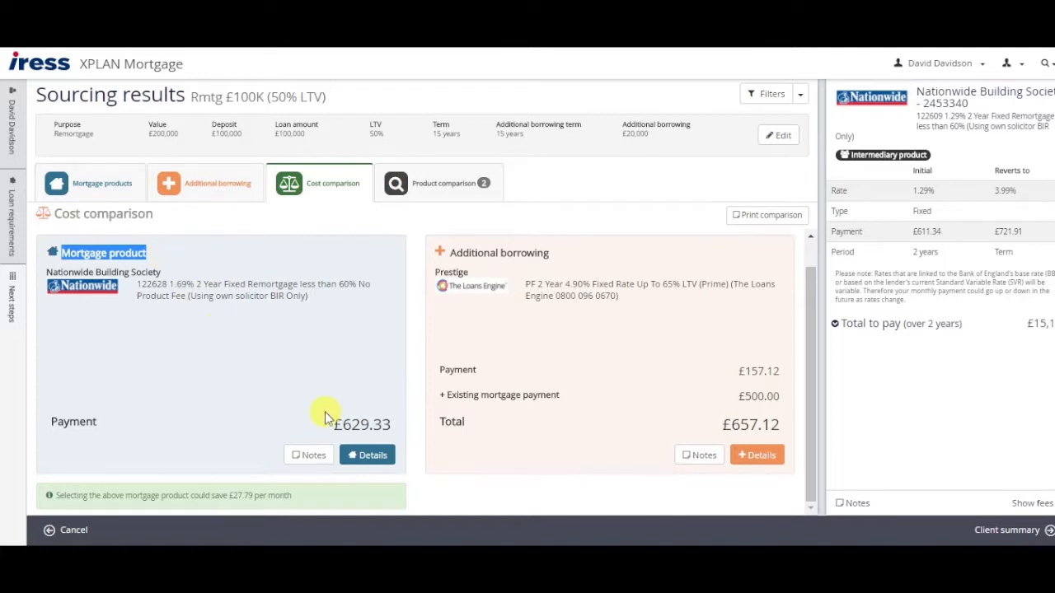
drag(345, 424, 392, 431)
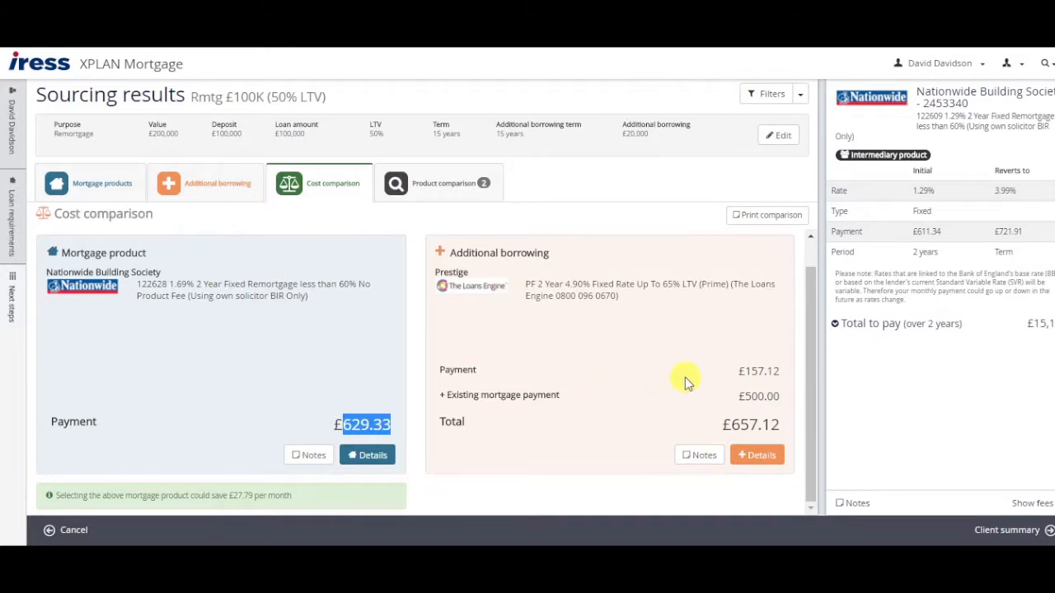
drag(744, 371, 730, 433)
click(718, 424)
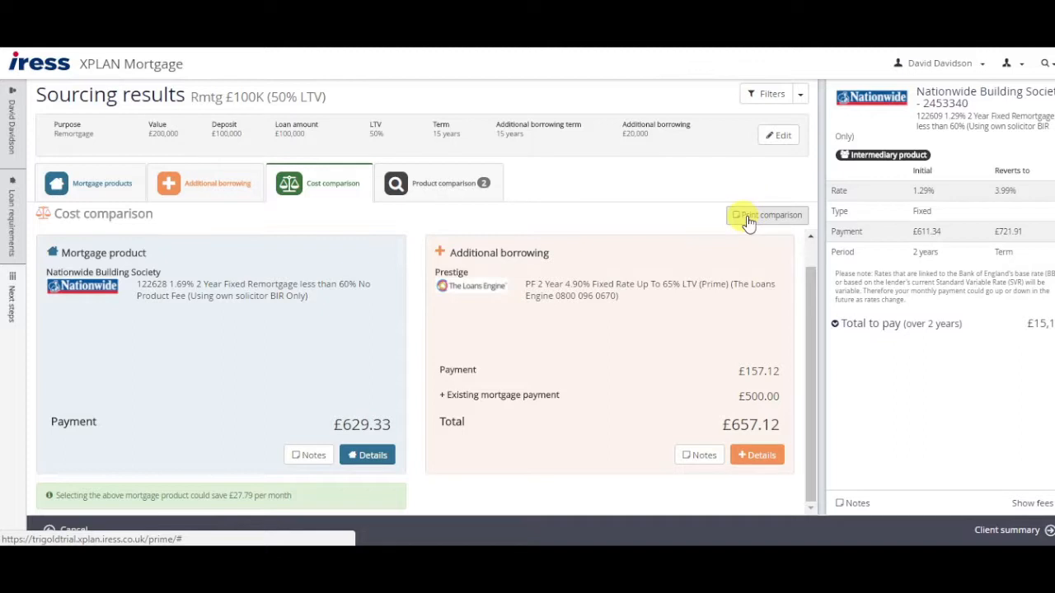
click(1012, 531)
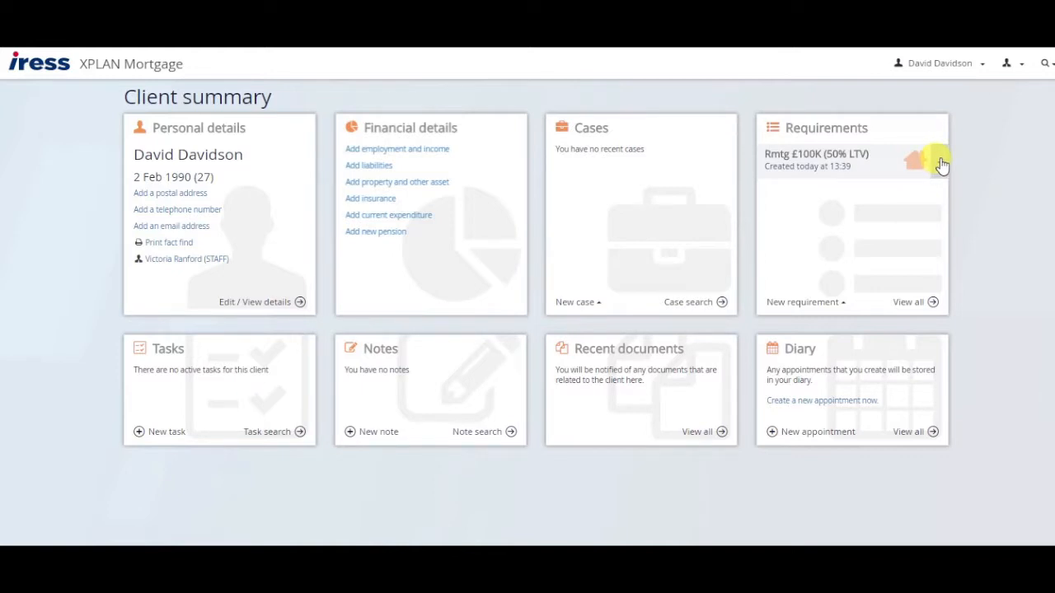
Open Illustrations from the Rmtg £100K (50% LTV) requirement's options.
click(940, 161)
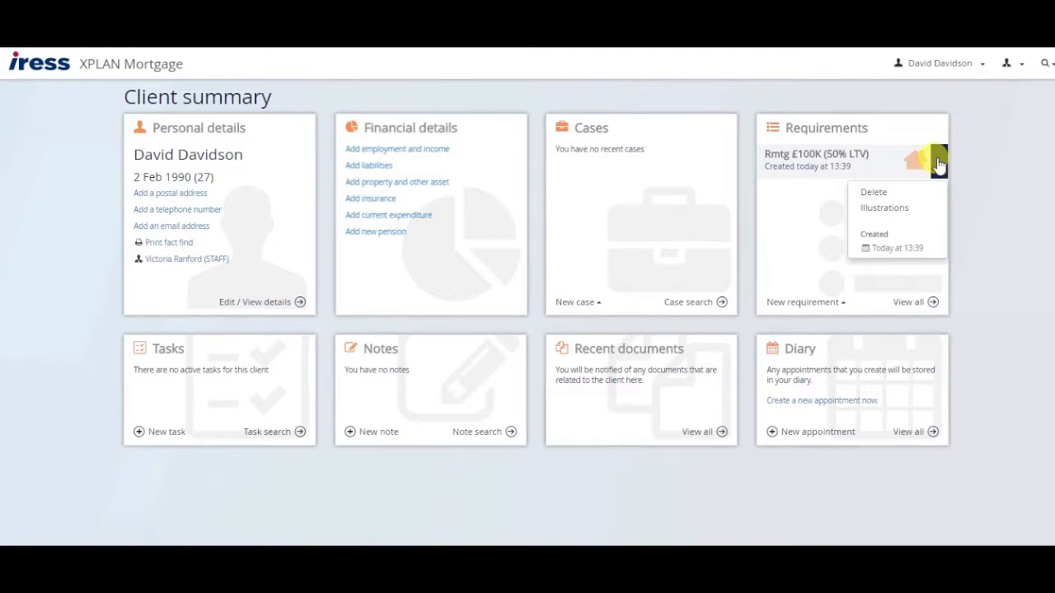
click(898, 209)
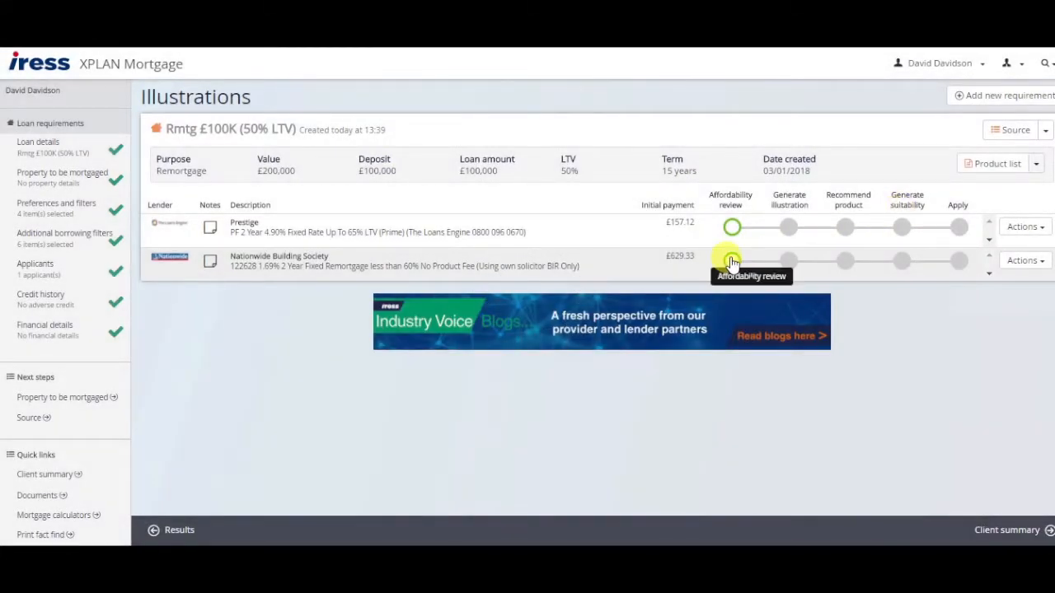
Mark the Nationwide affordability review done, generate the product list, and return to the client summary.
click(731, 262)
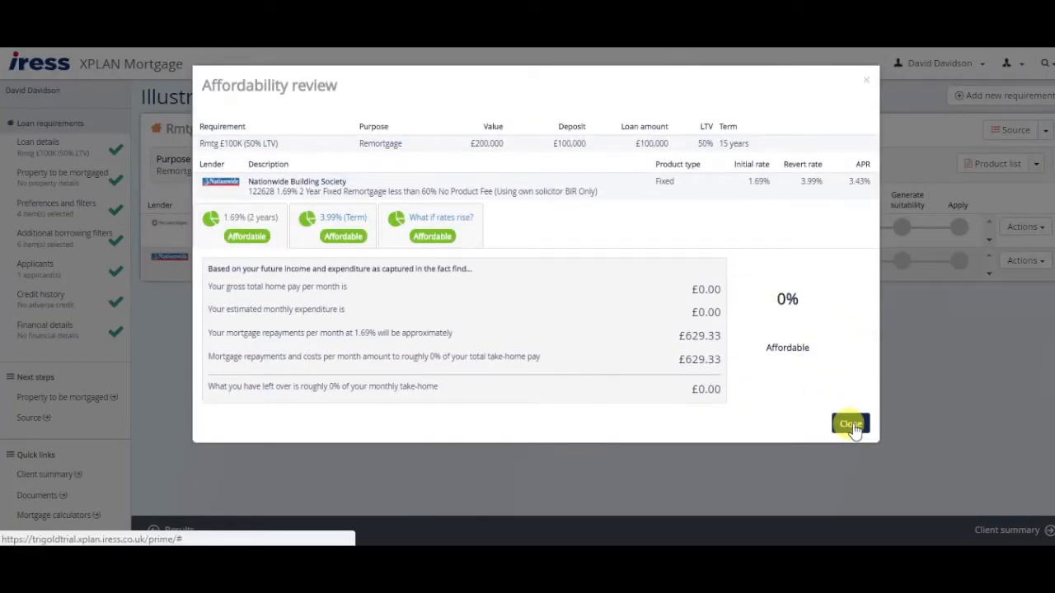
click(847, 424)
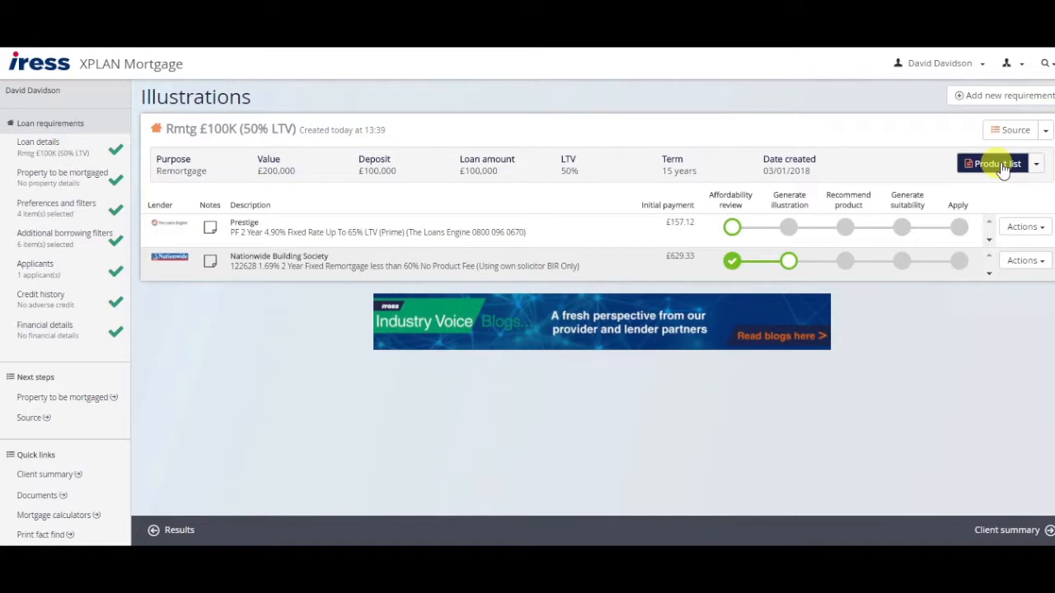
click(989, 169)
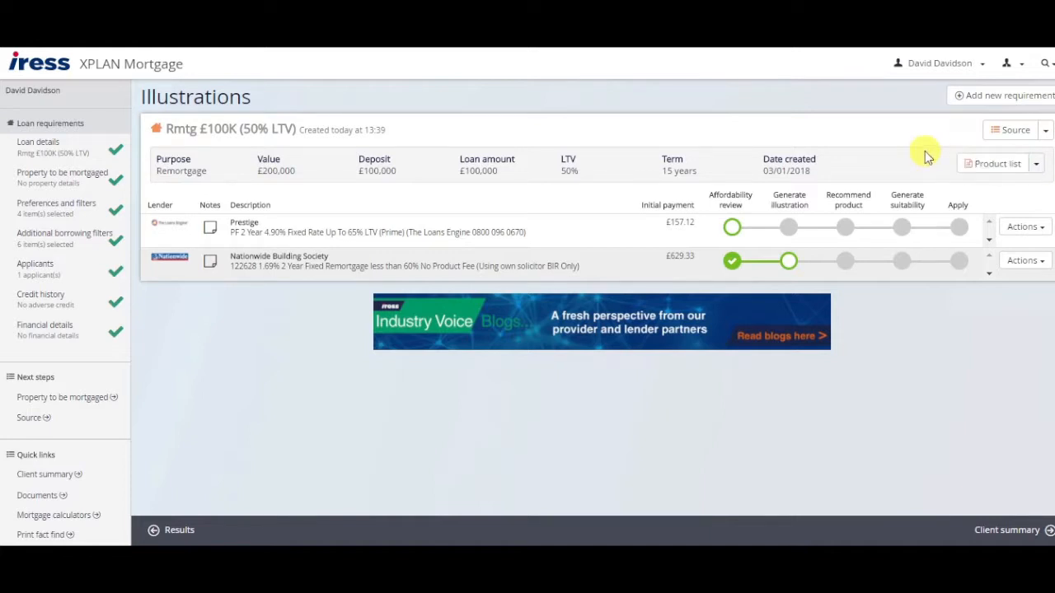
click(936, 64)
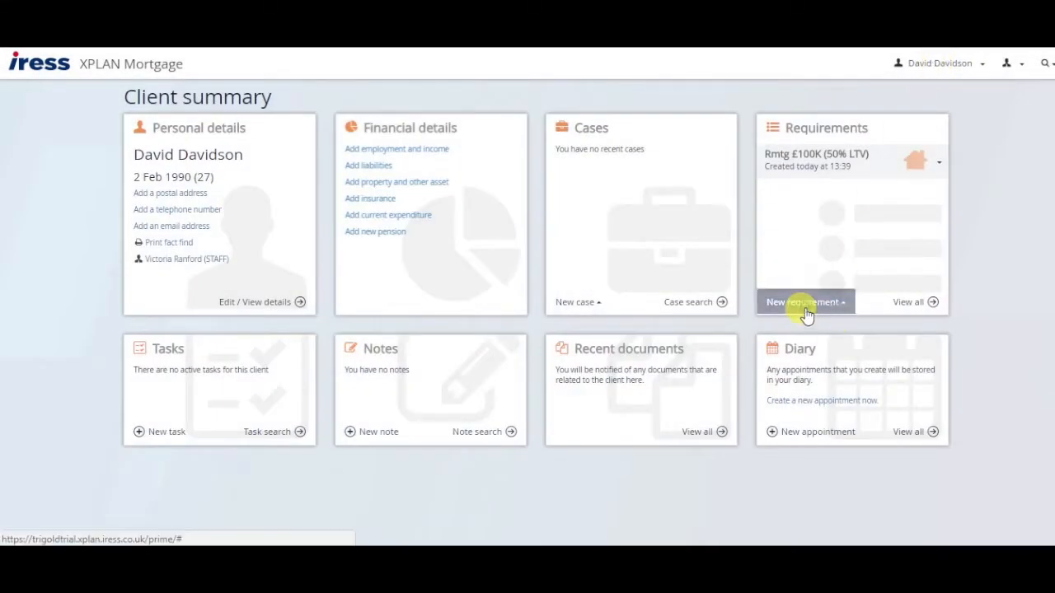
Add a new mortgage requirement named '2nd charge' with purpose Second Charge.
click(806, 301)
click(791, 246)
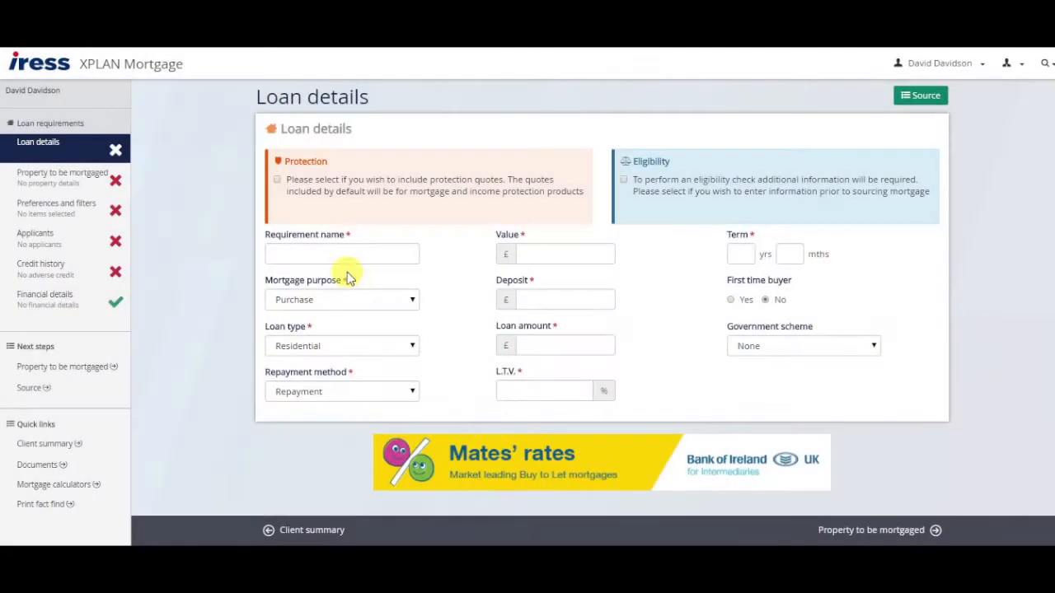
click(335, 253)
text(2nd charge)
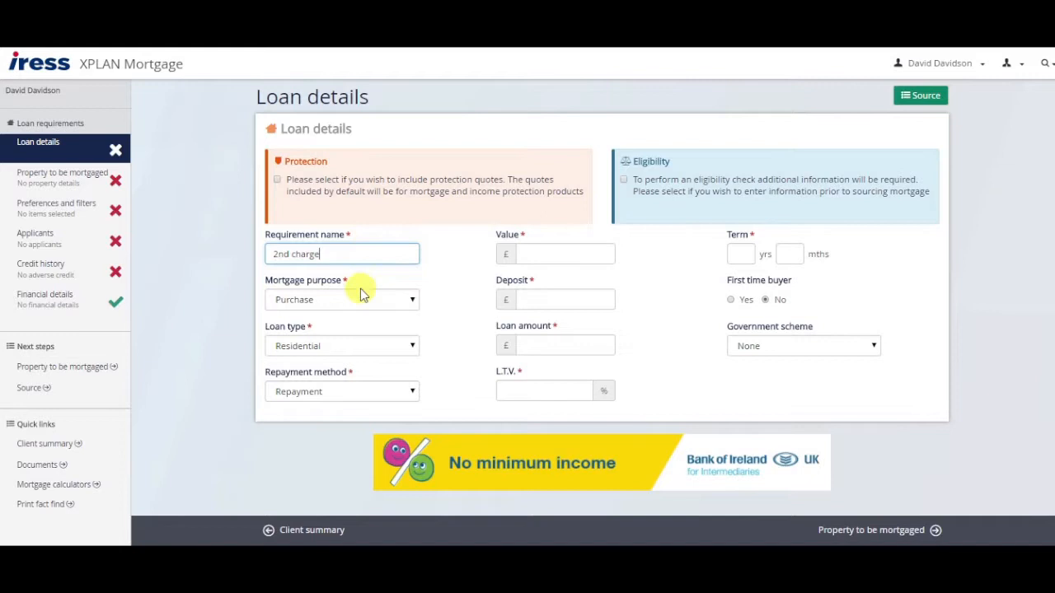
click(354, 297)
click(329, 355)
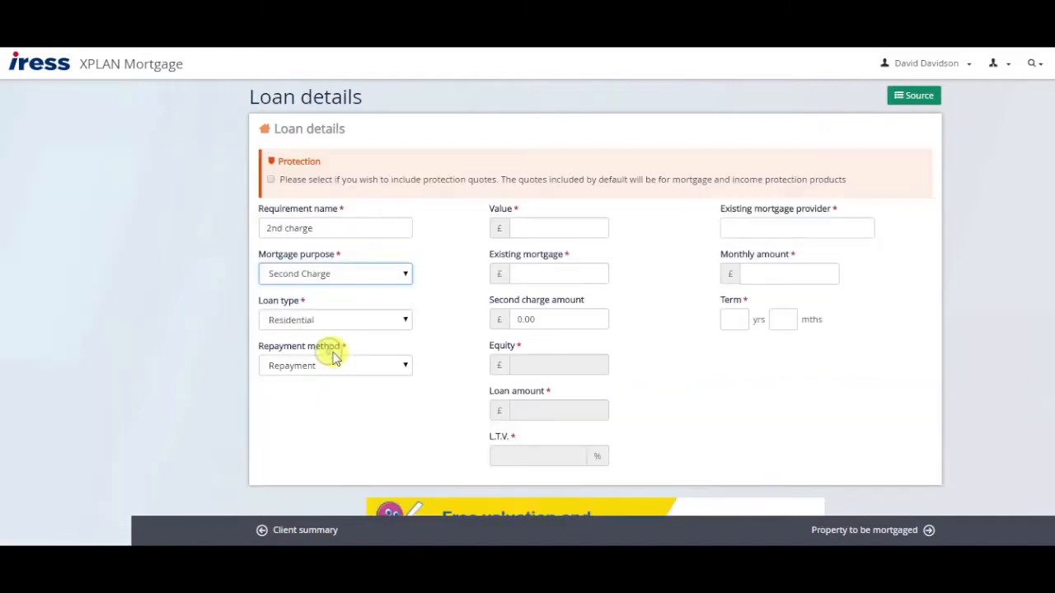
Enter £200,000 value, £80,000 existing mortgage and £20,000 second charge with Nationwide as provider.
click(543, 228)
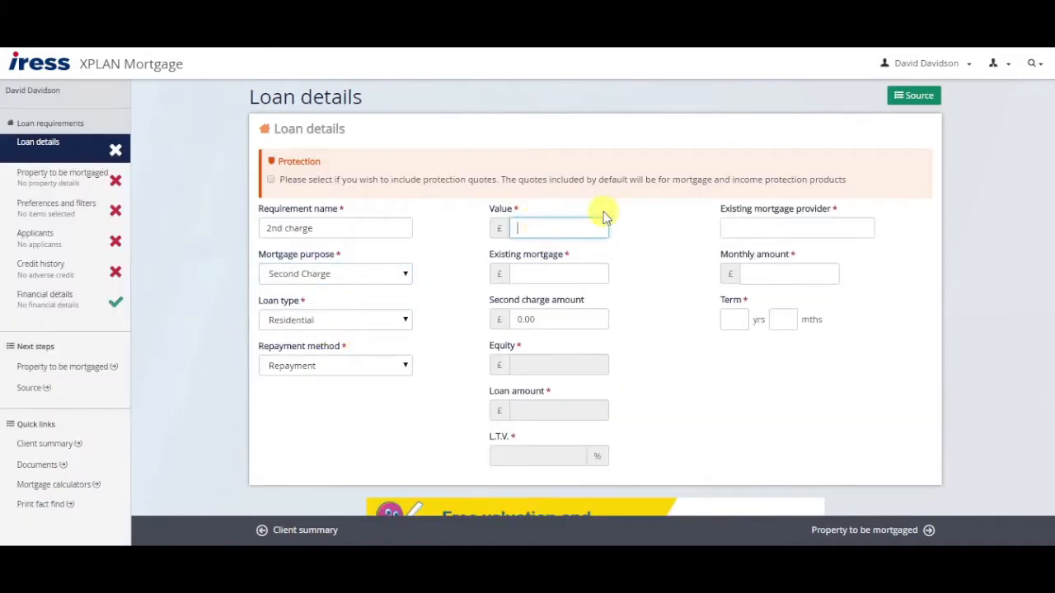
text(200,000)
key(Tab)
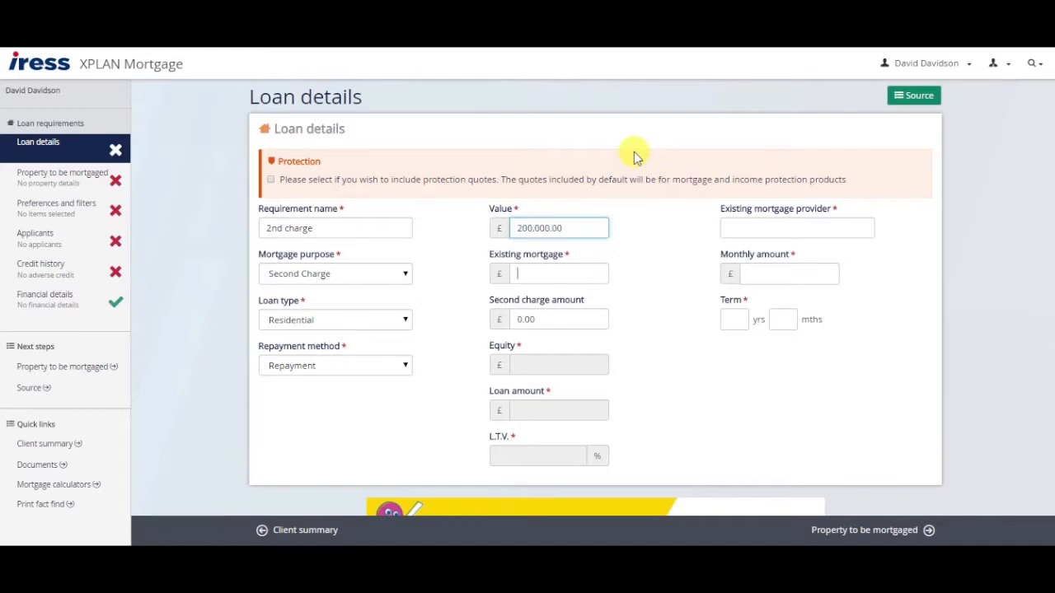
text(80,000)
key(Tab)
text(20,)
text(0000)
key(Tab)
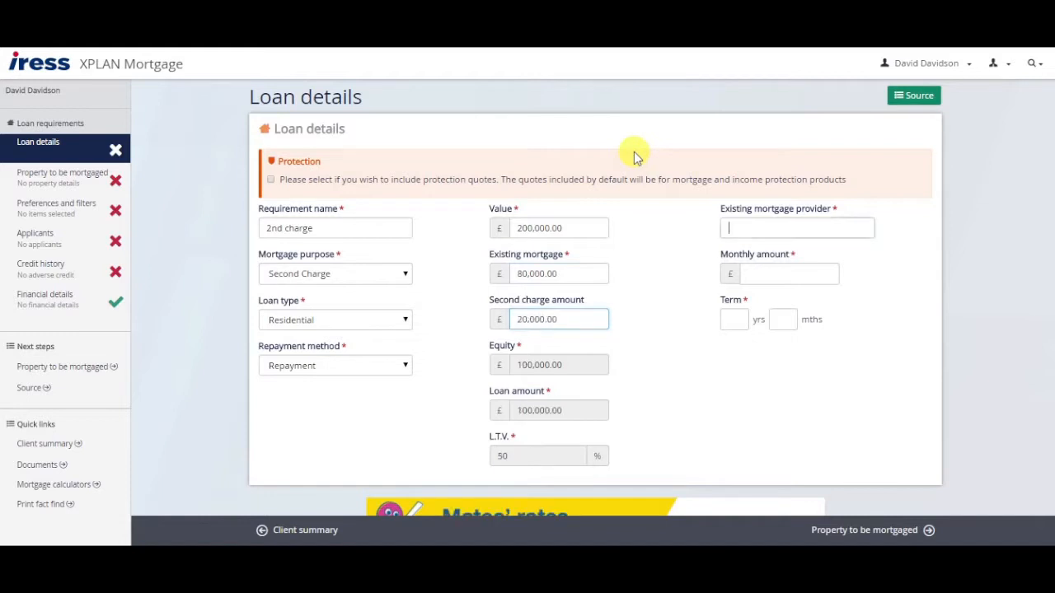
text(nationwide)
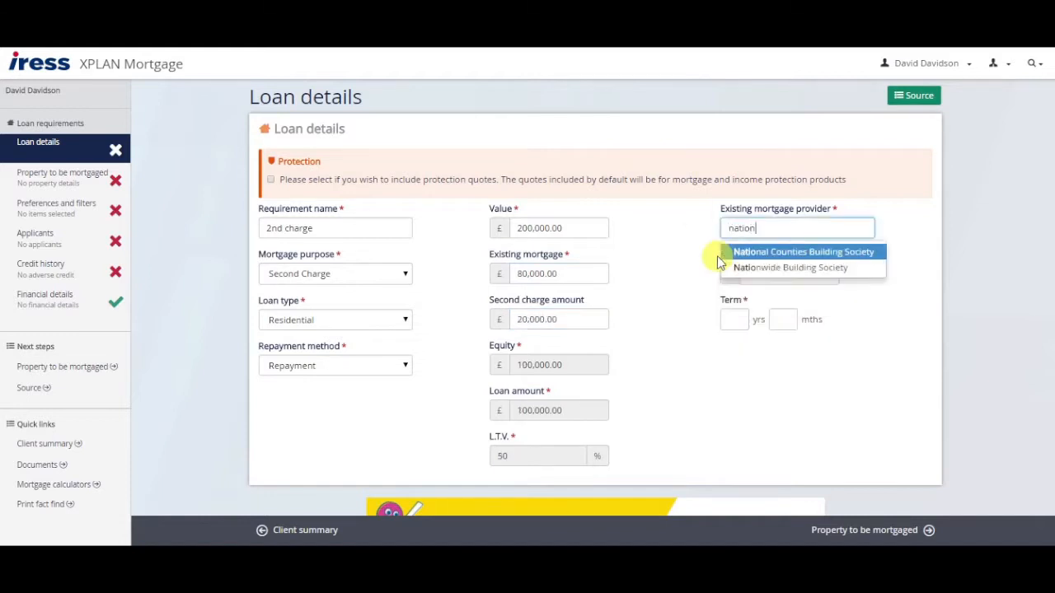
key(Return)
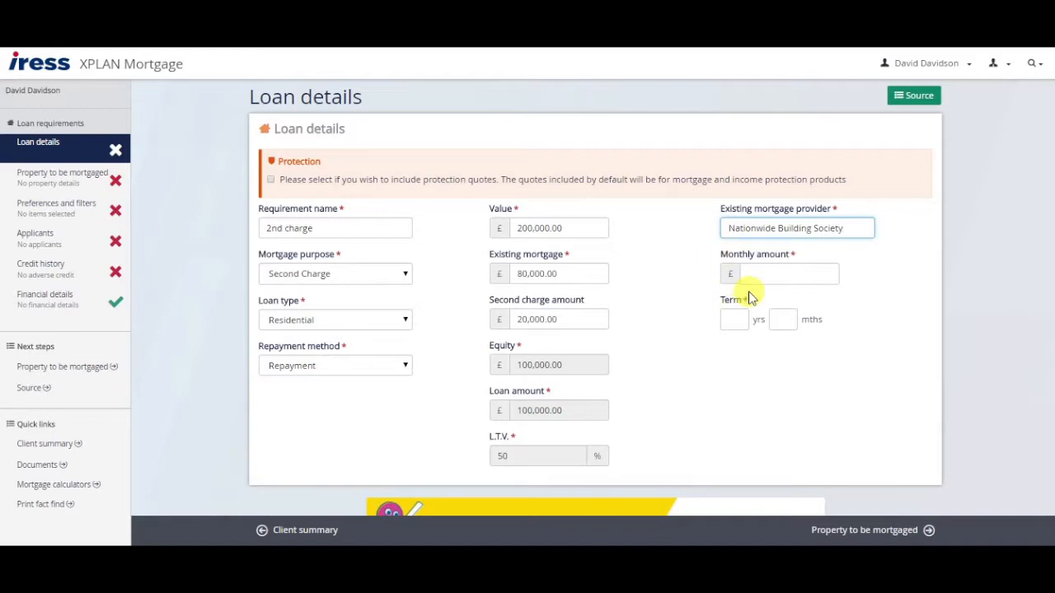
Set the monthly payment to £500 and the term to 15 years.
click(750, 274)
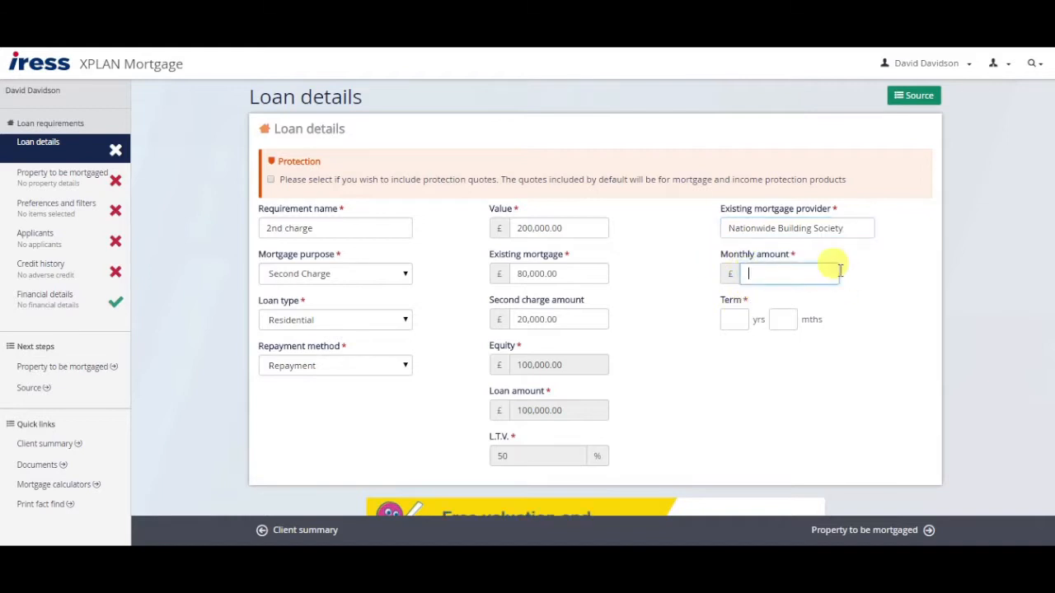
text(500)
key(Tab)
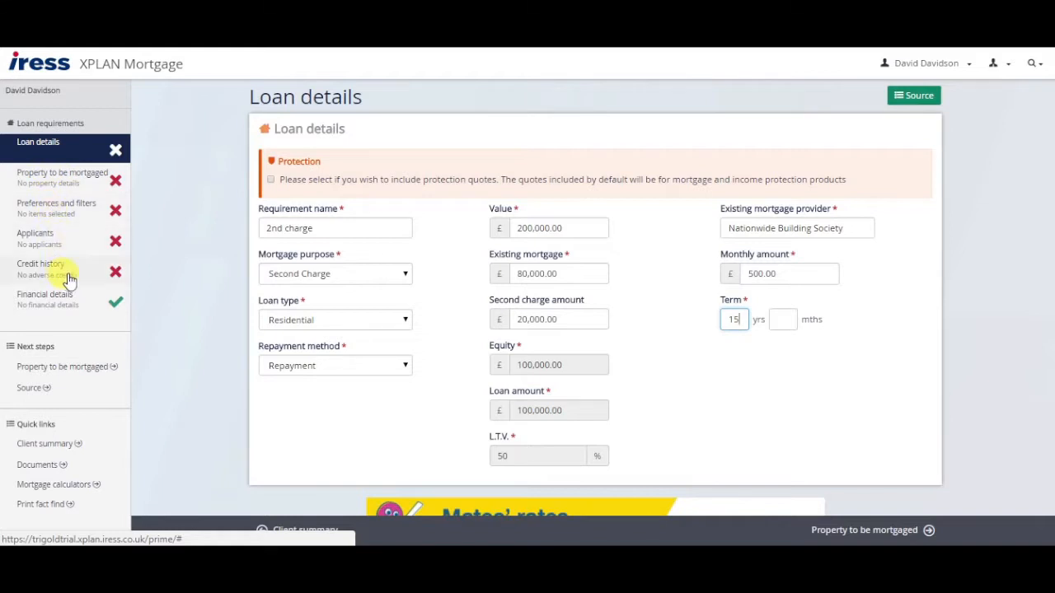
click(749, 393)
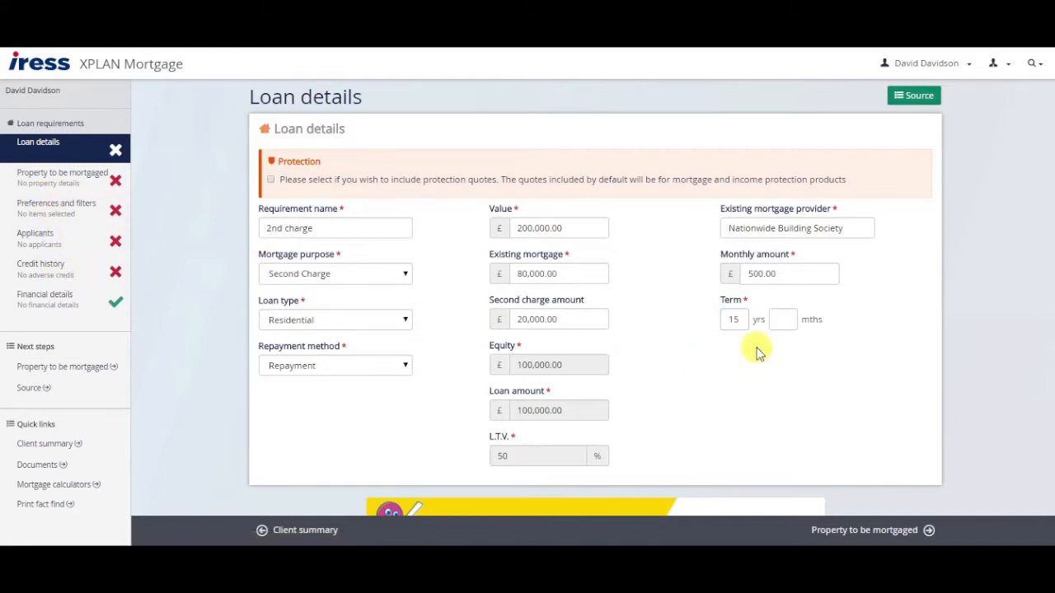
Source 2nd-charge products, sort them by lowest total to pay, and tick the top three for comparison.
click(915, 96)
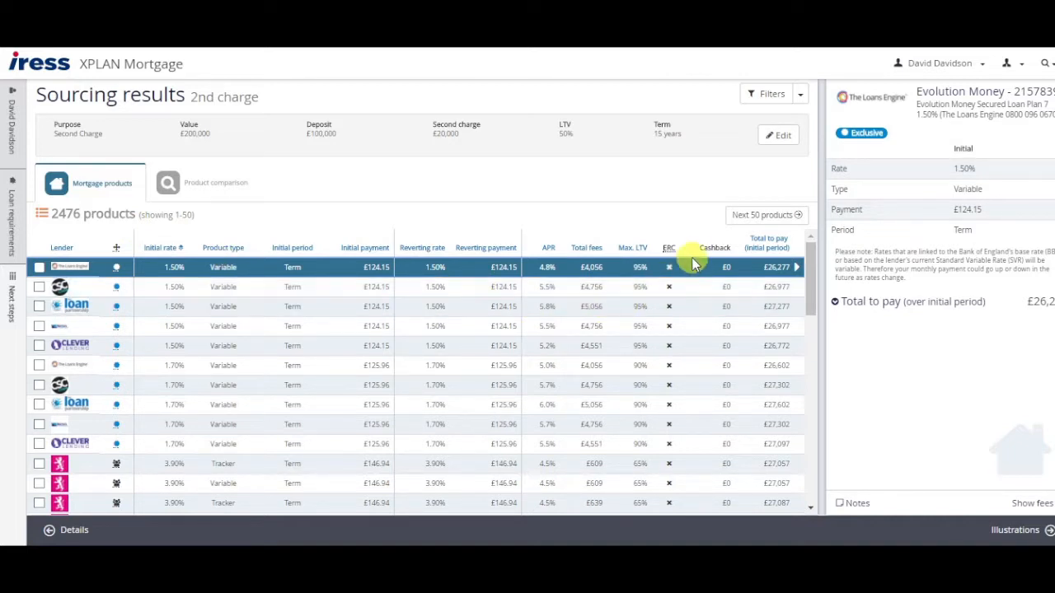
click(766, 241)
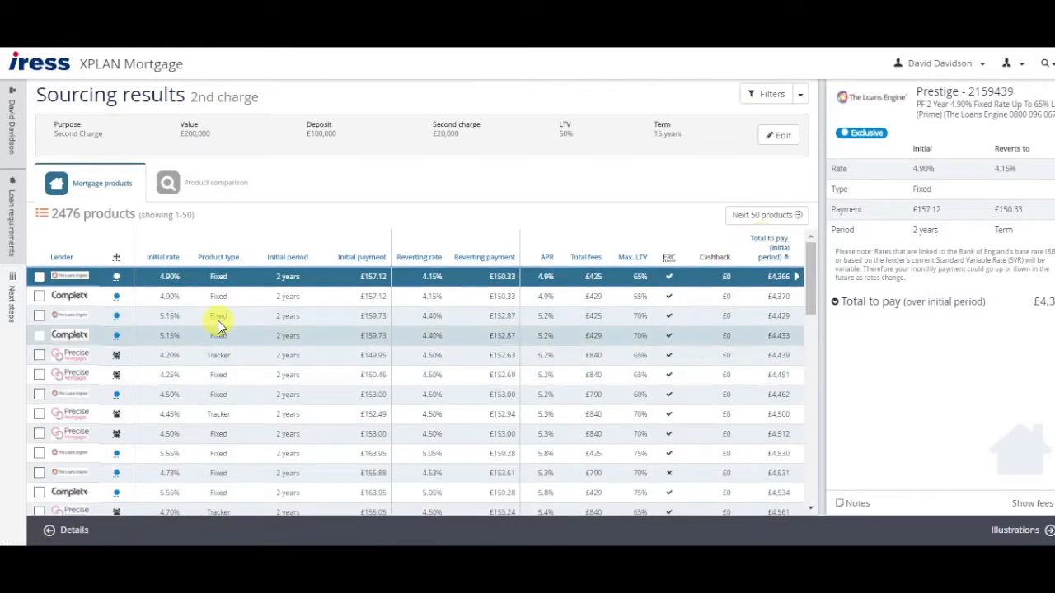
click(40, 277)
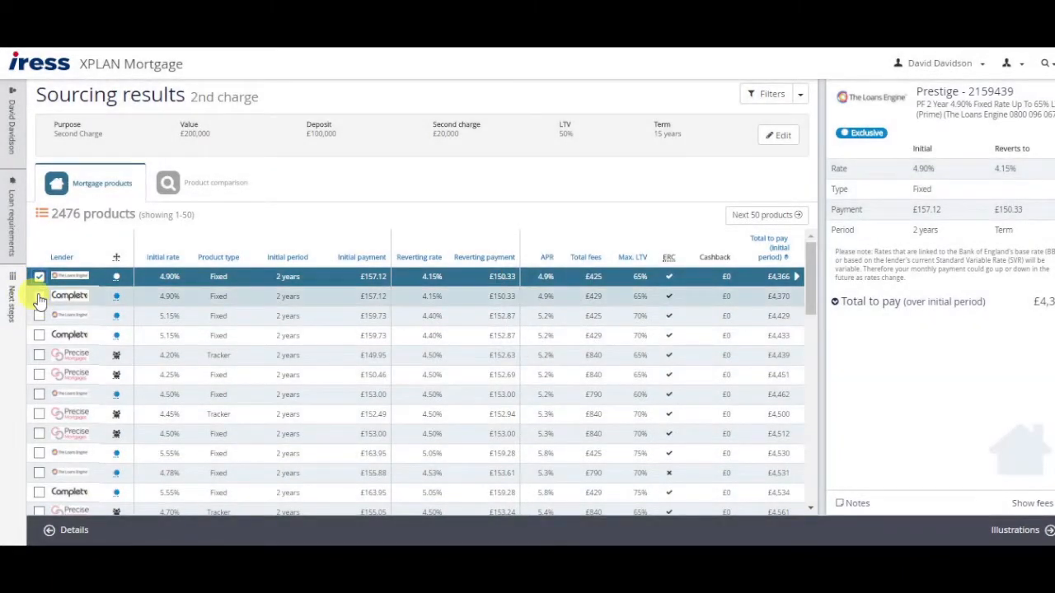
click(39, 297)
click(39, 316)
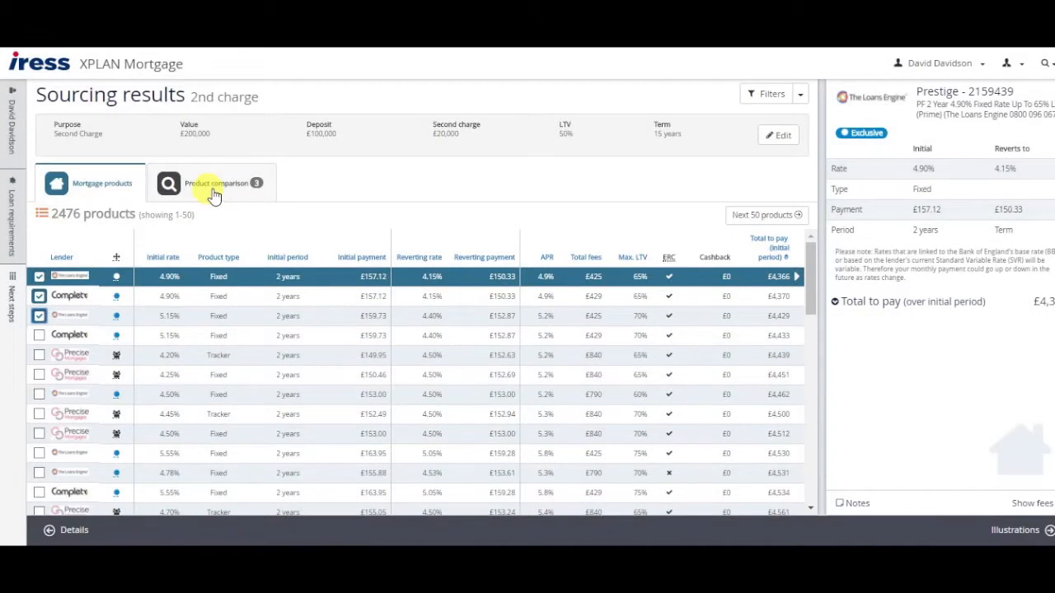
Remove the Complete and 5.15% Loans Engine products from the comparison, keeping only the 4.90% deal.
click(213, 190)
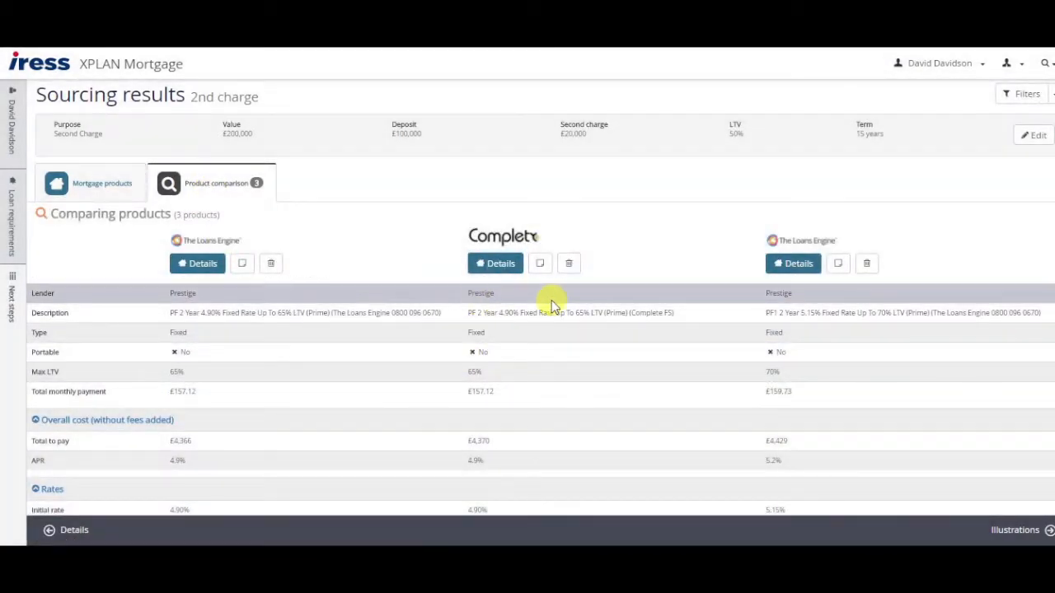
scroll(551, 305, down, 3)
scroll(551, 300, down, 2)
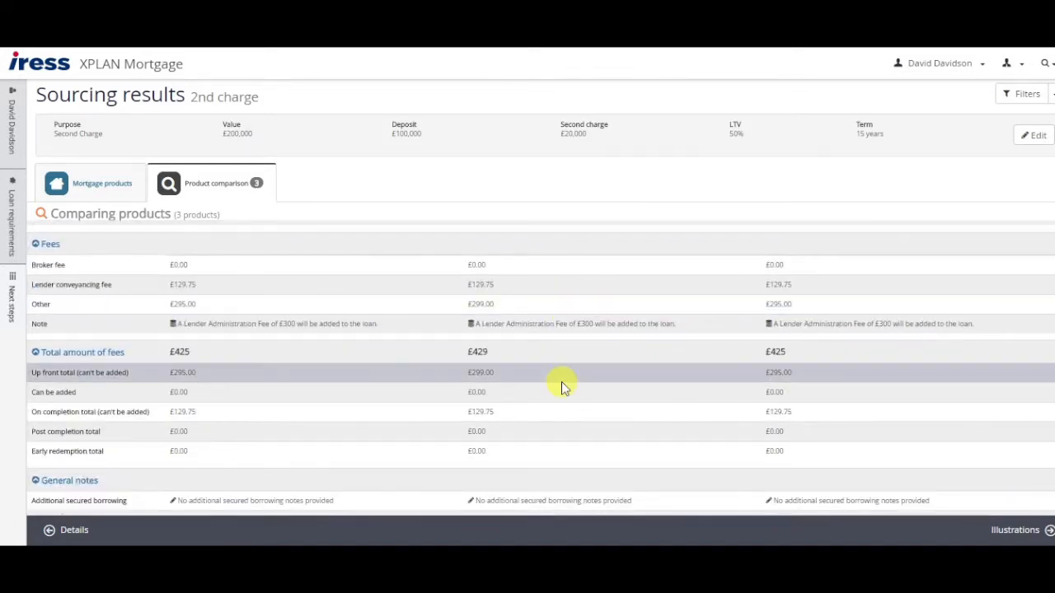
scroll(561, 381, down, 2)
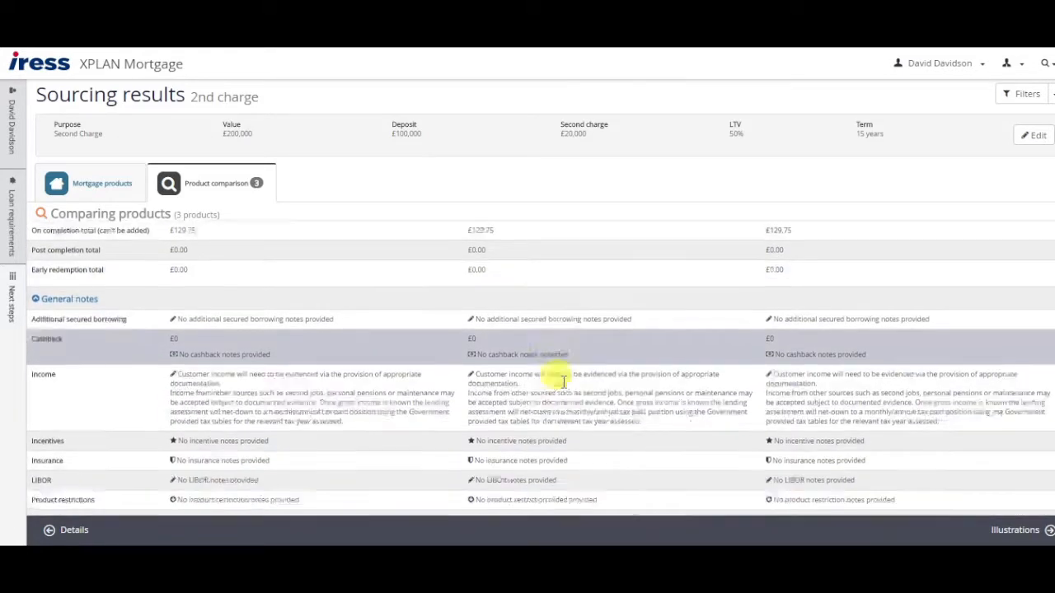
scroll(563, 379, down, 2)
scroll(565, 378, up, 8)
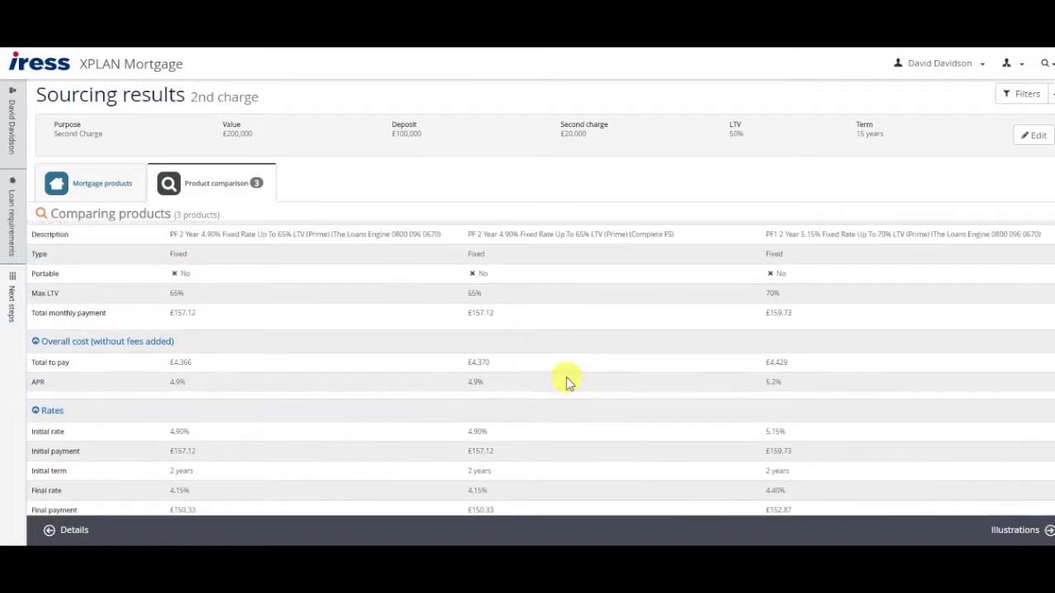
scroll(565, 377, up, 1)
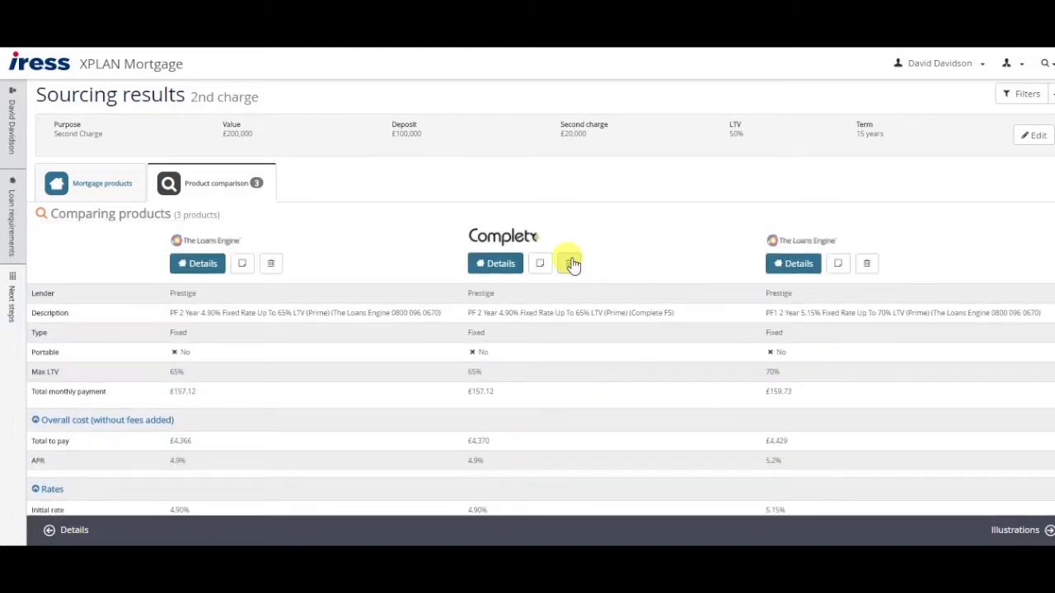
click(571, 263)
click(716, 255)
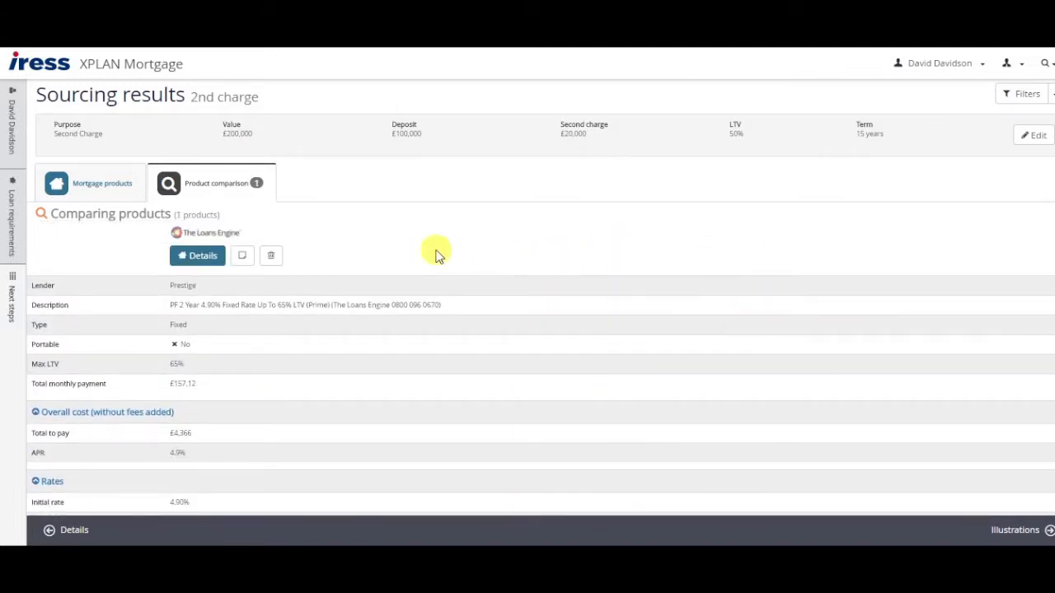
click(99, 184)
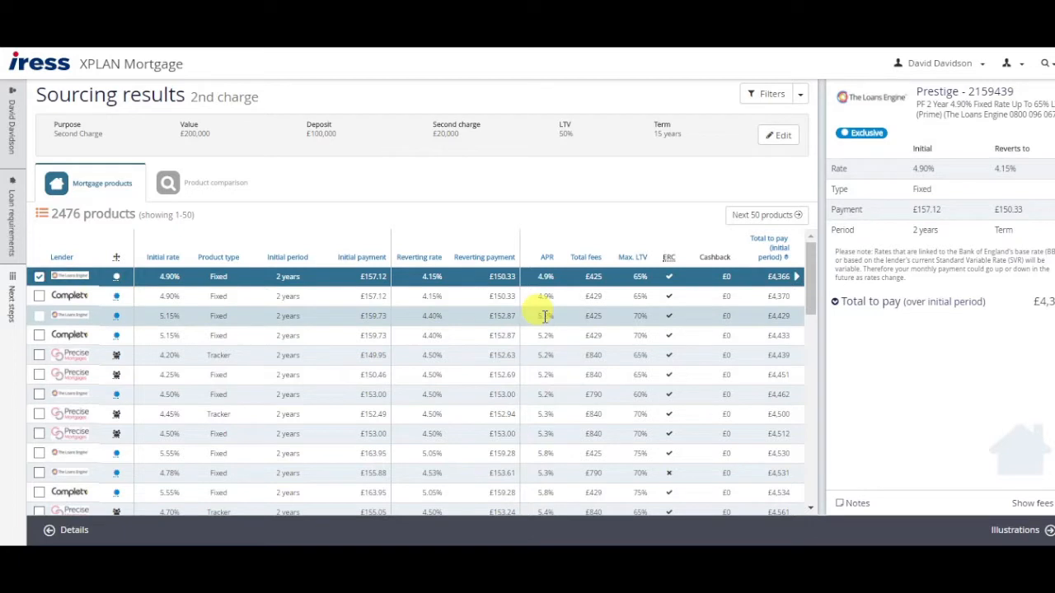
Take the Prestige 4.90% product to Illustrations and complete its affordability review, rated Affordable.
click(1007, 532)
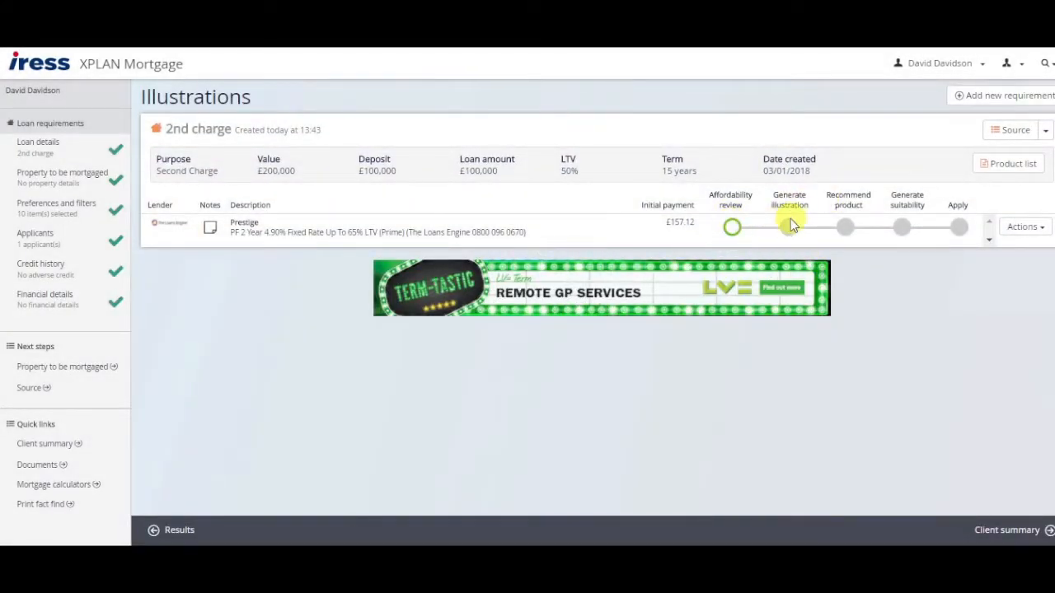
click(731, 227)
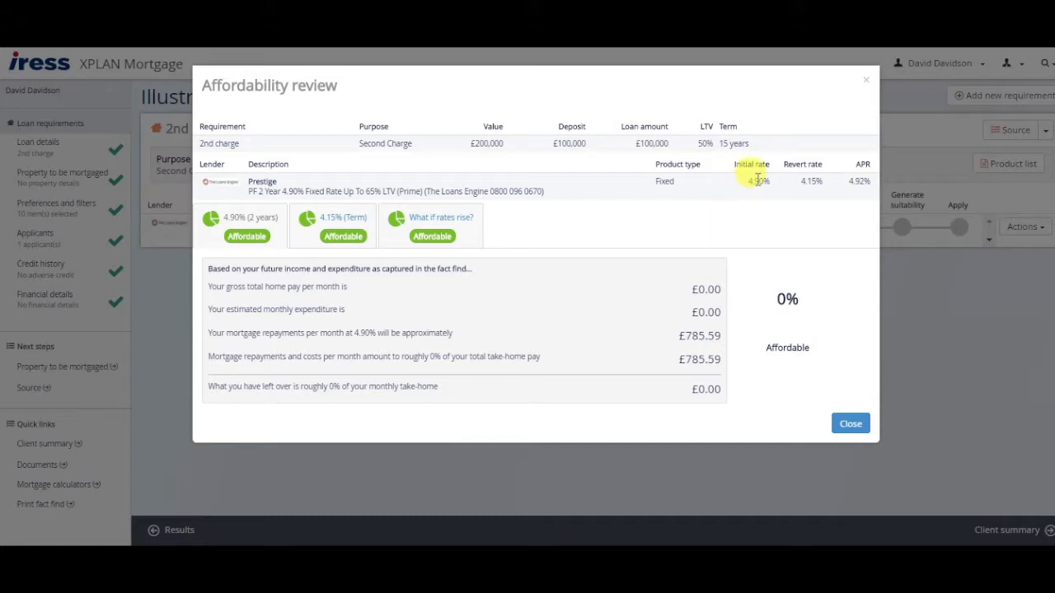
click(866, 82)
Generate the illustration with the intermediary phone number and a £0.00 lender procuration fee payable to IRESS.
click(789, 228)
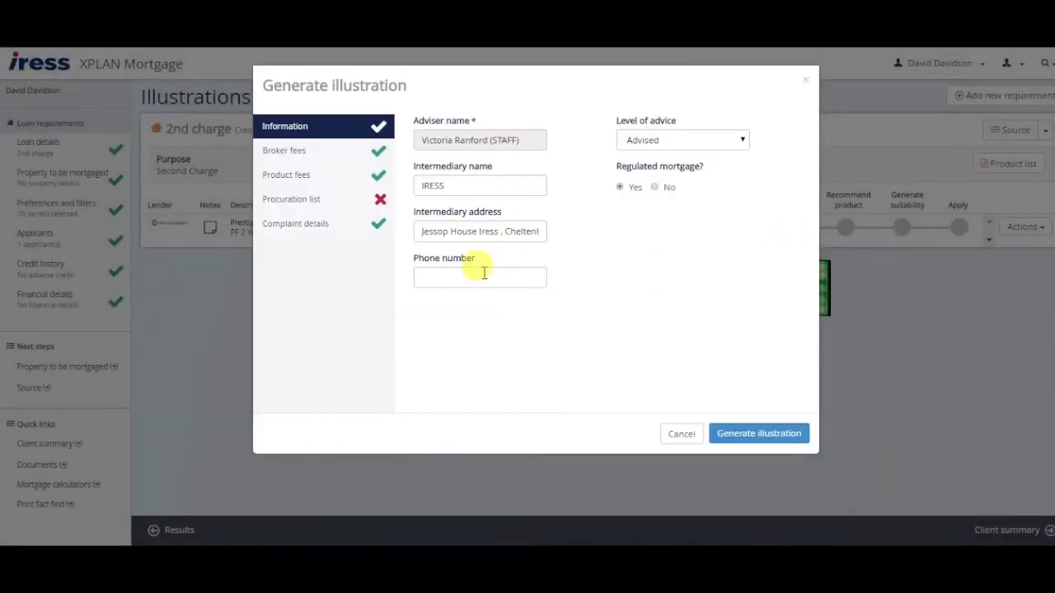
click(481, 272)
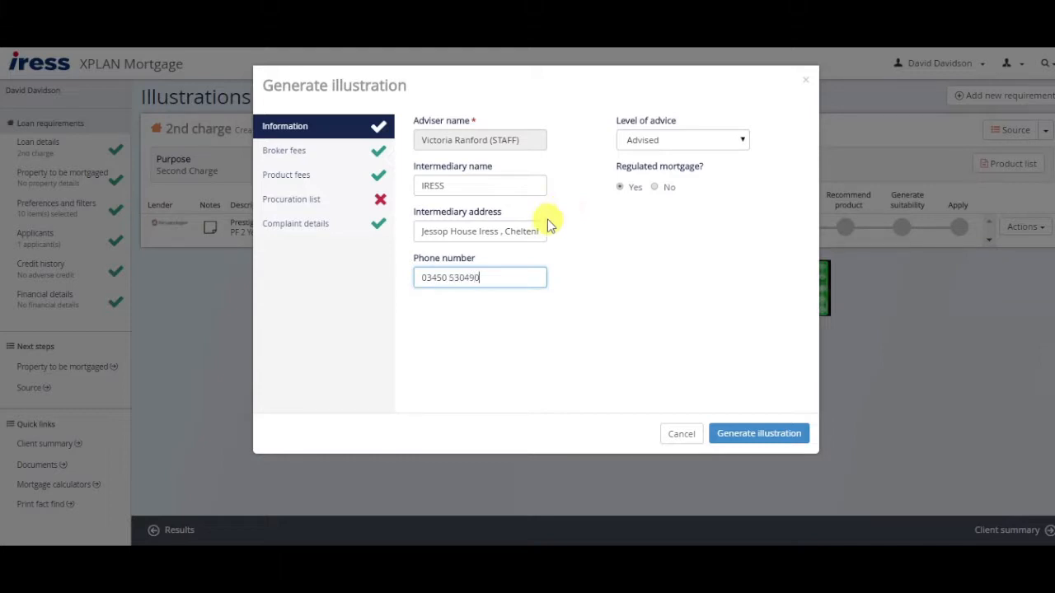
click(339, 201)
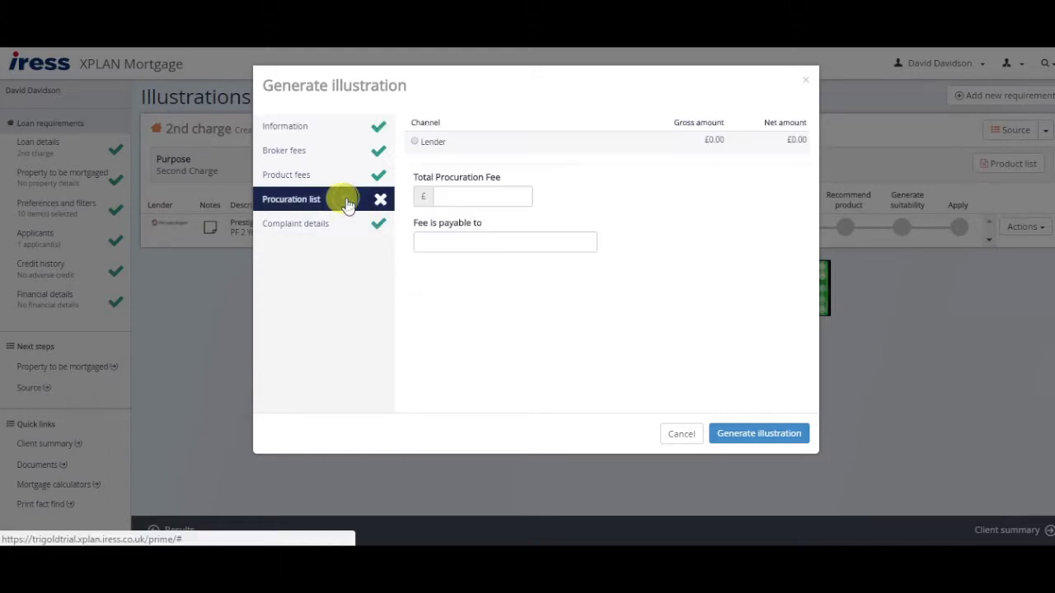
click(415, 142)
click(486, 240)
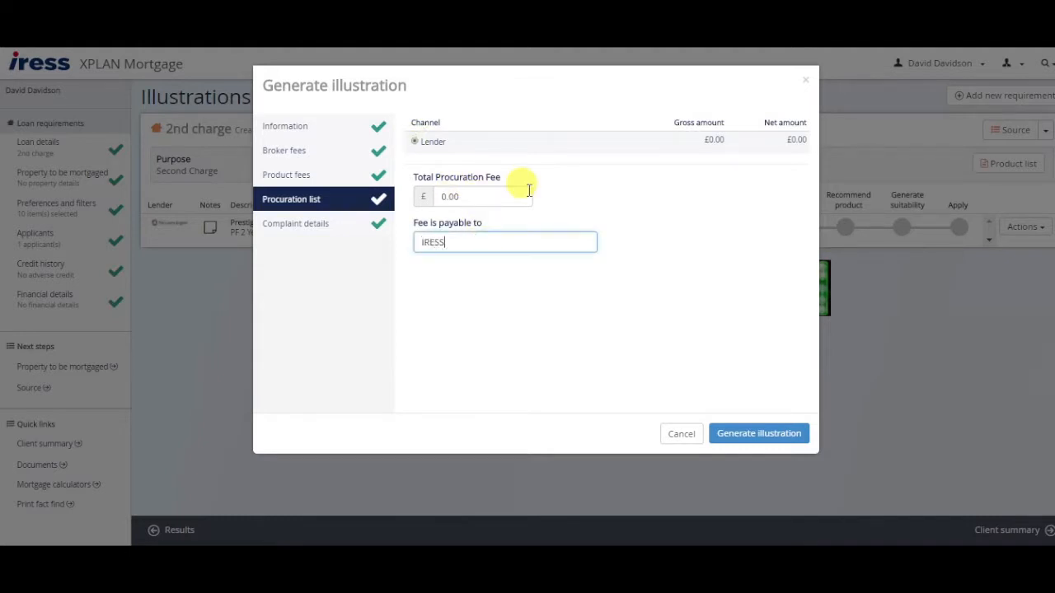
click(765, 429)
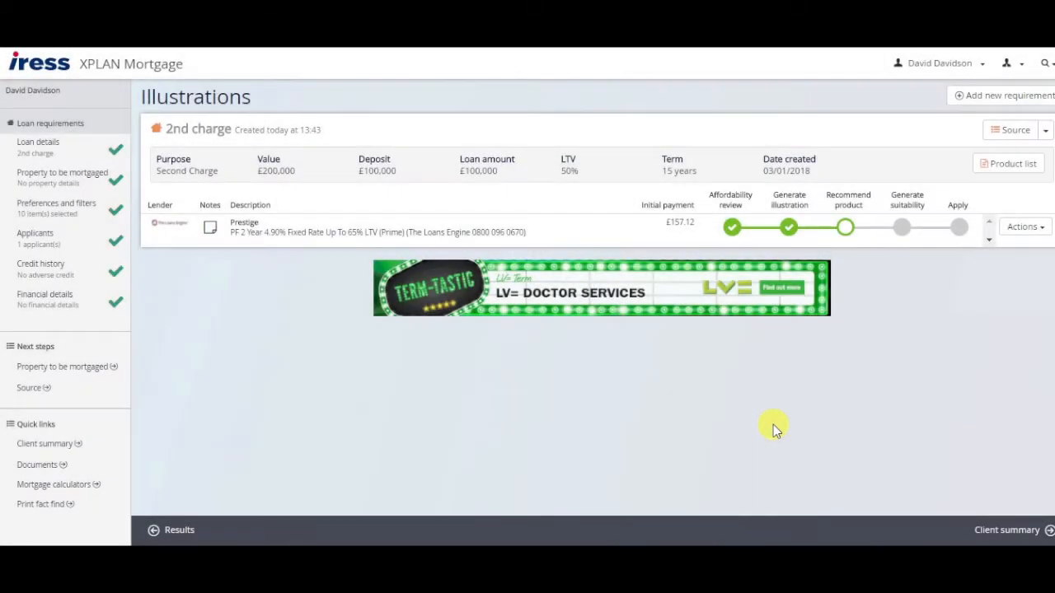
Open the downloaded Mortgage Illustration PDF, zoom out, and review the PF 2 Year 4.90% Fixed Rate document.
click(107, 529)
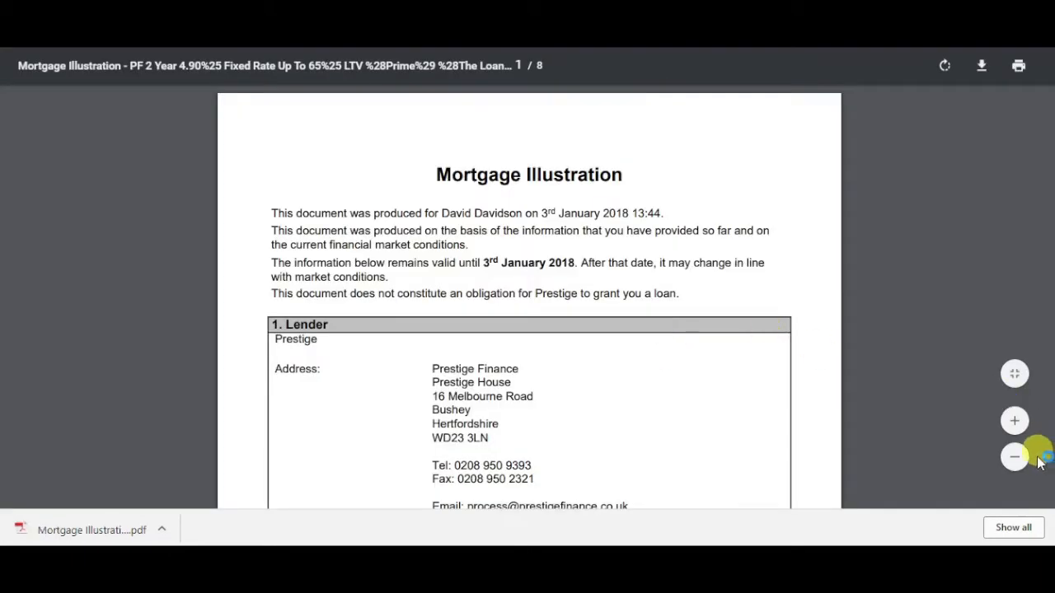
click(1015, 457)
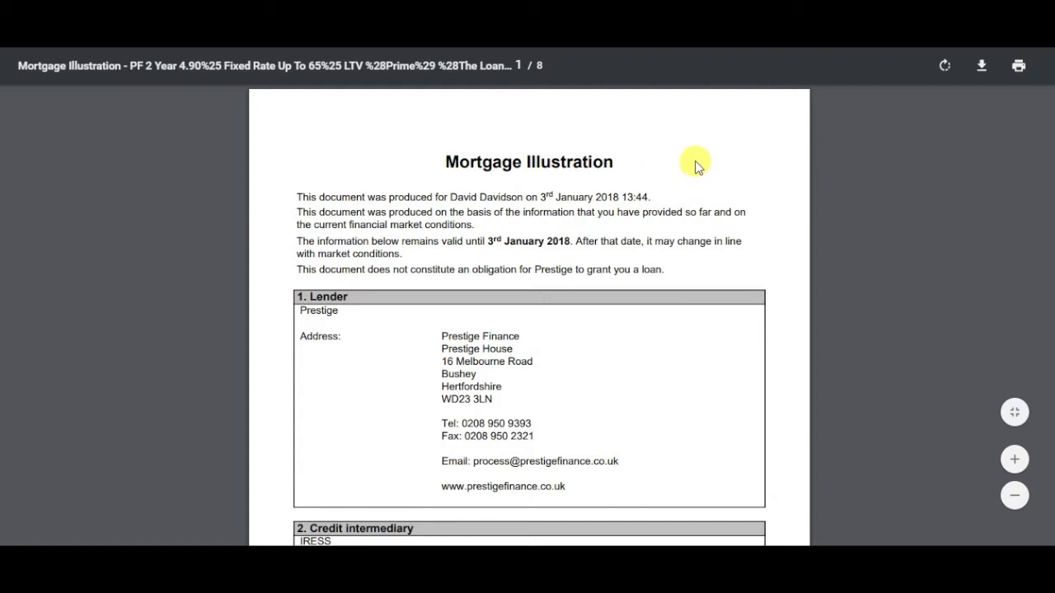
drag(443, 157, 797, 174)
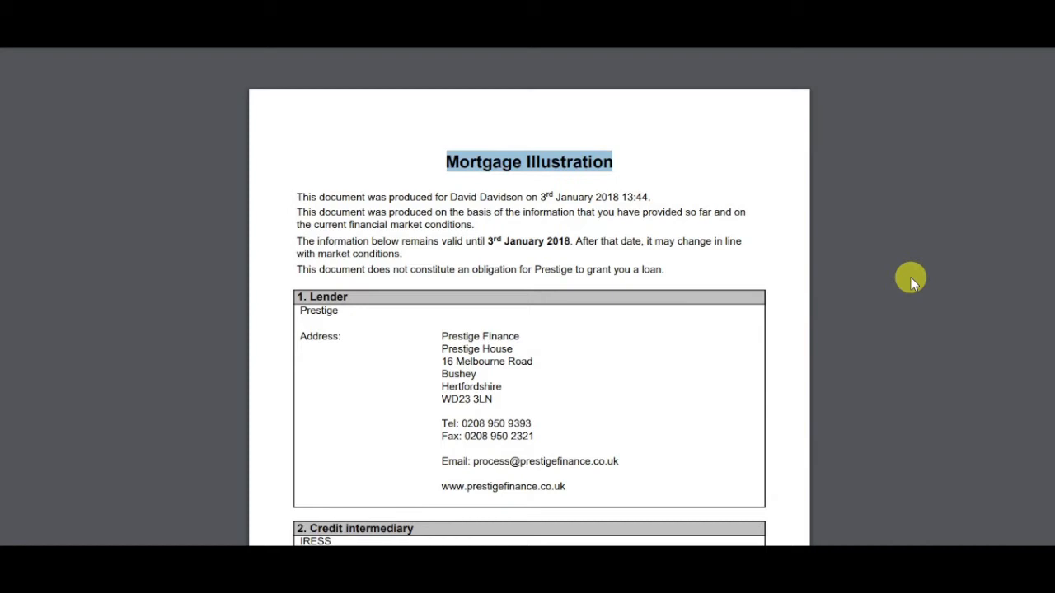
scroll(911, 282, down, 1)
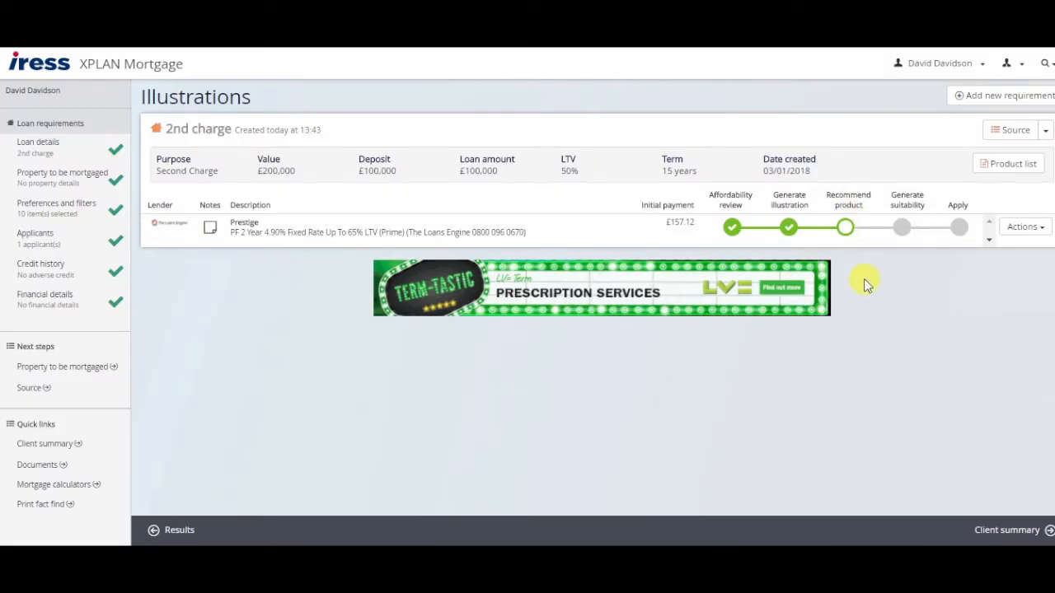
Mark the Prestige 4.90% product as recommended with the note 'Cheapest secured loan available' and save.
click(847, 229)
click(361, 200)
click(413, 273)
text(Cheap)
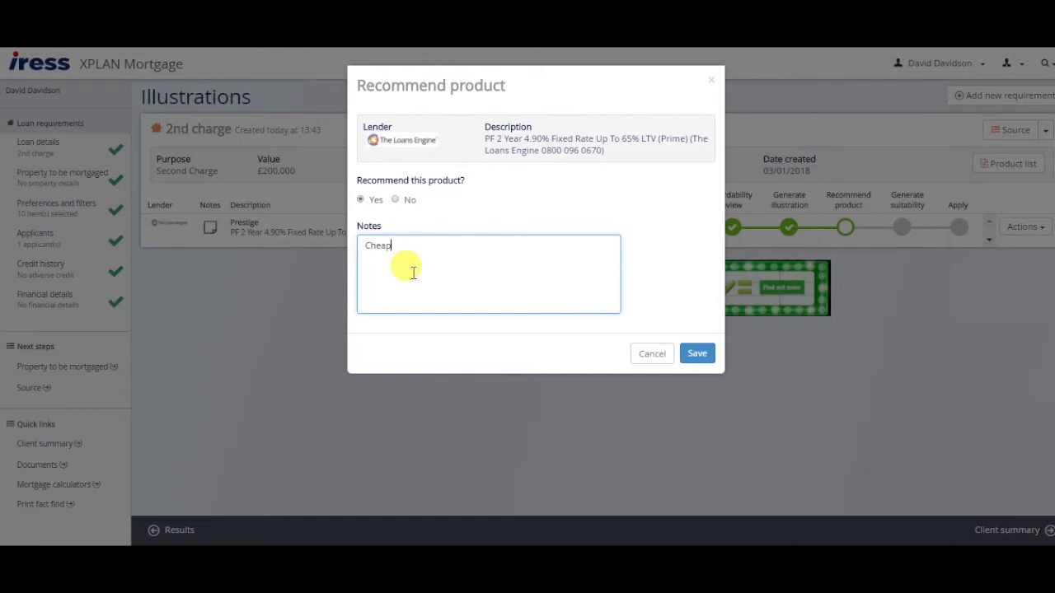
text(est secured loan available)
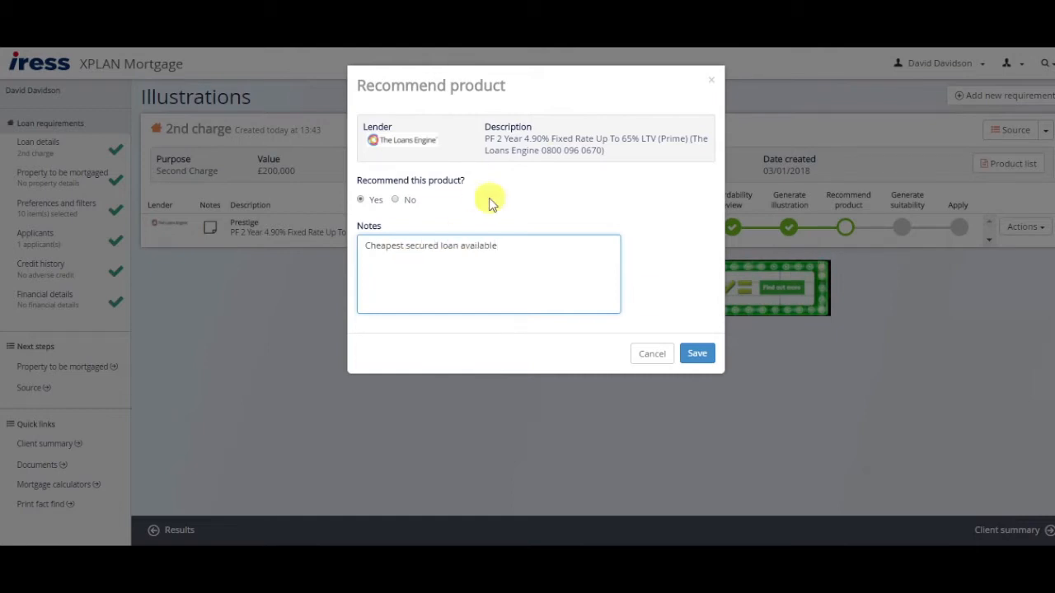
click(692, 353)
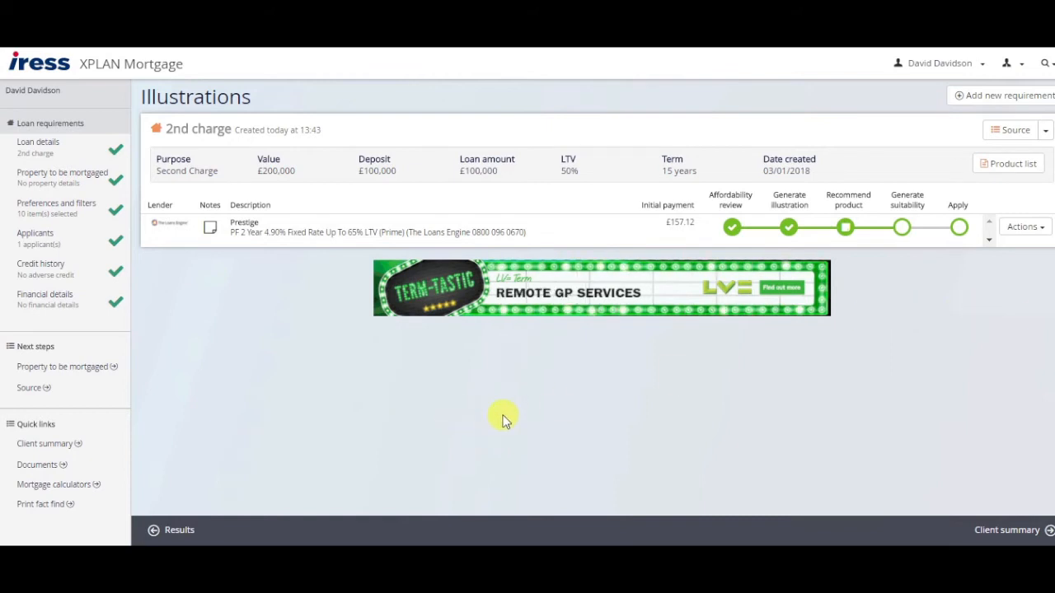
Open the Client summary page from the client name button at the top right.
click(941, 64)
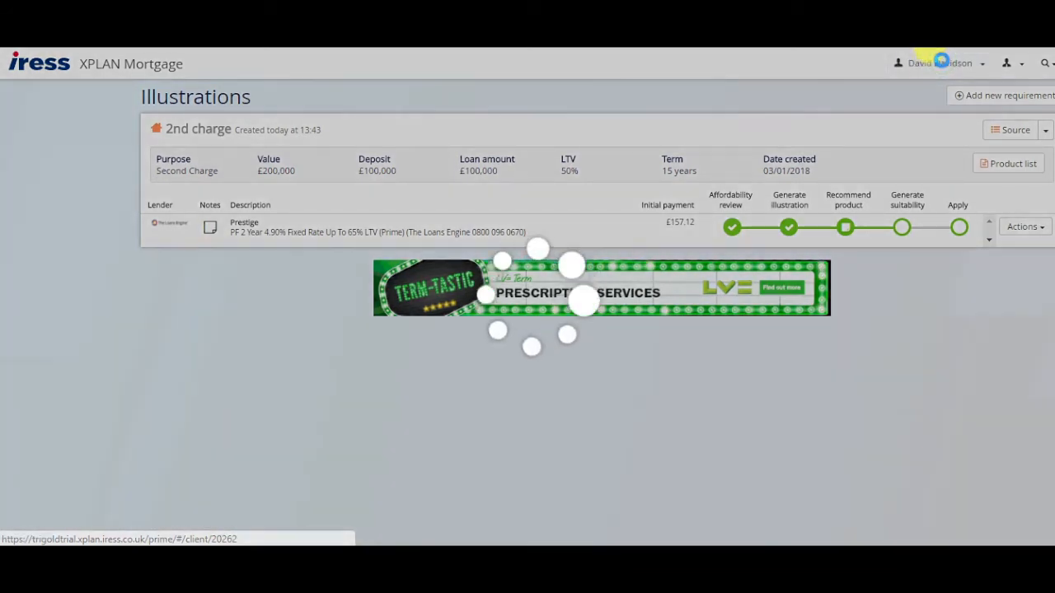